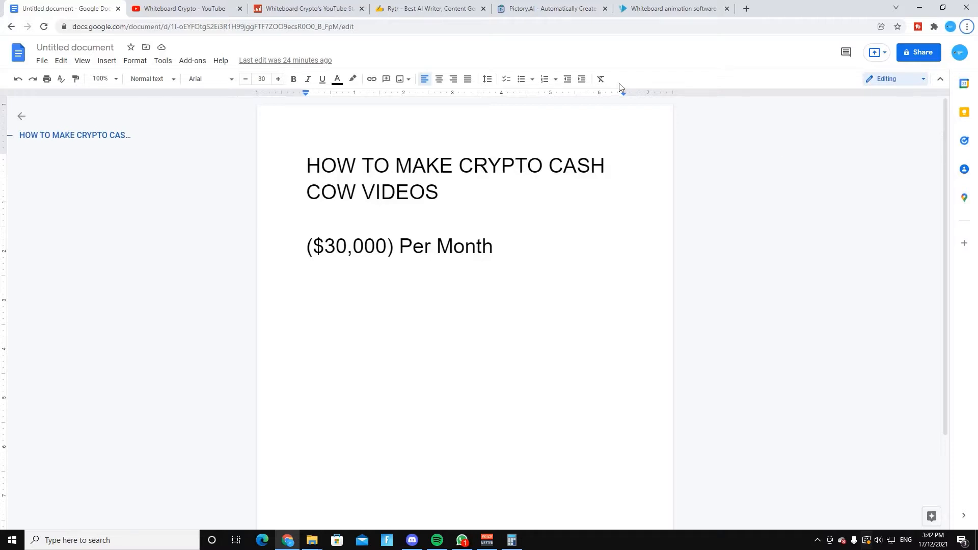
# - Examine the Whiteboard Crypto channel's uploaded videos on YouTube, from the newest to the oldest
pyautogui.click(286, 9)
pyautogui.click(185, 8)
pyautogui.moveTo(272, 226); pyautogui.dragTo(377, 230)
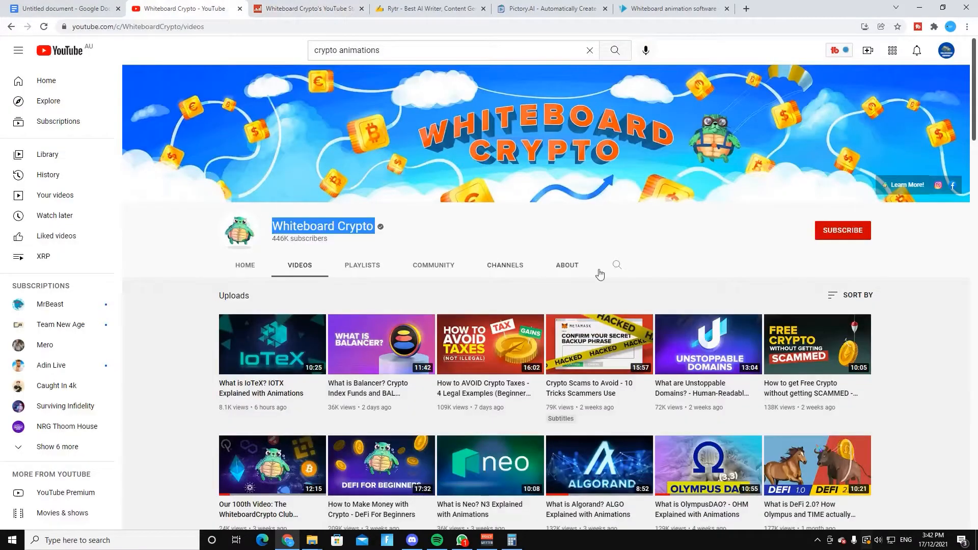
pyautogui.scroll(-4, 264, 253)
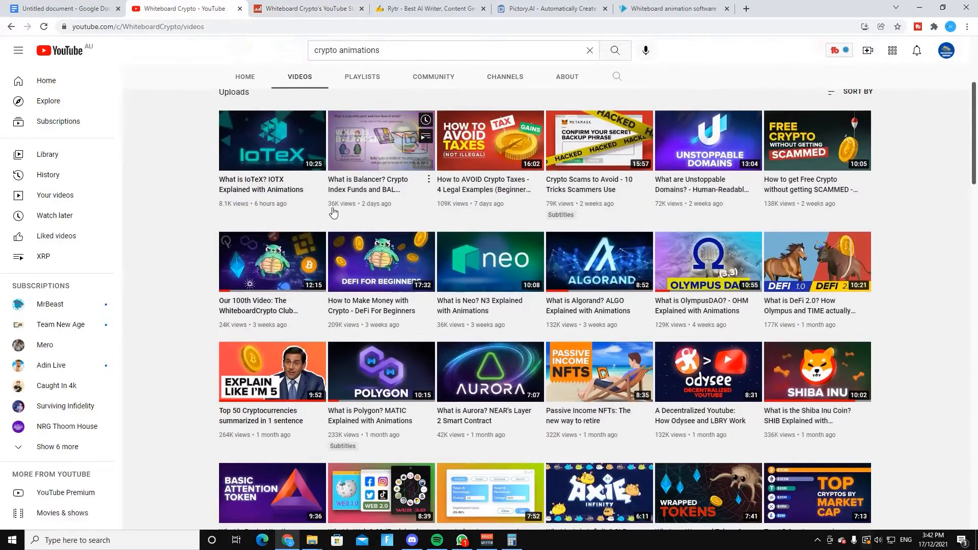
pyautogui.scroll(-1, 454, 204)
pyautogui.scroll(1, 455, 203)
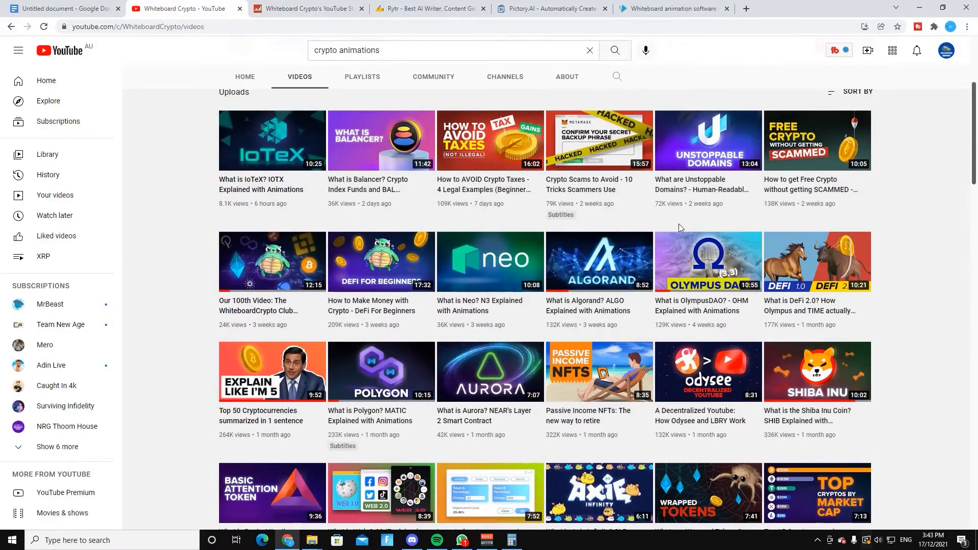
pyautogui.scroll(-15, 678, 224)
pyautogui.scroll(-12, 685, 258)
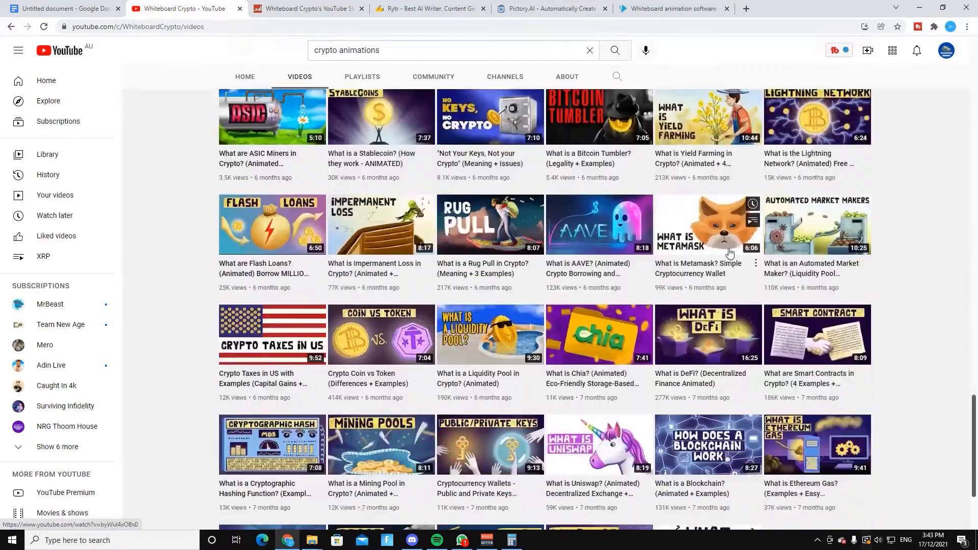
pyautogui.moveTo(737, 511); pyautogui.dragTo(697, 514)
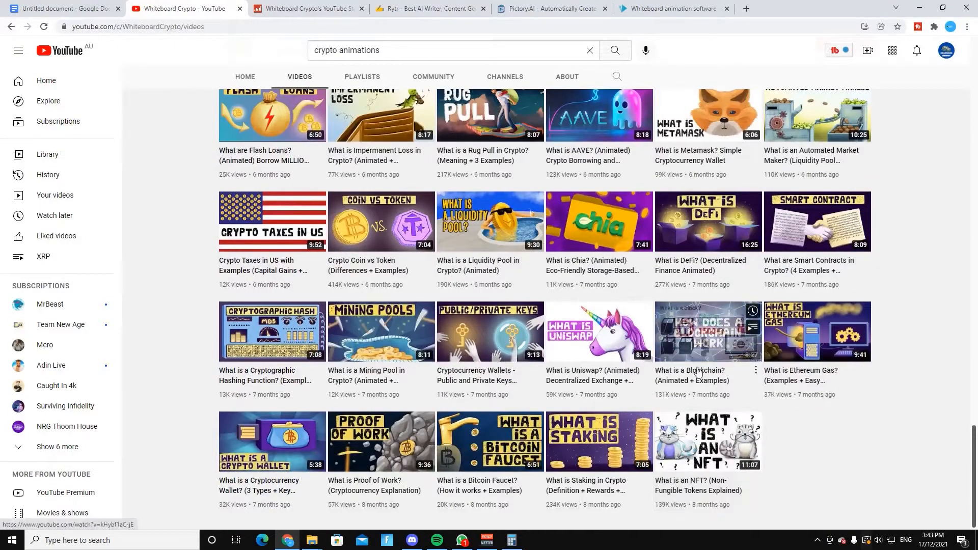
pyautogui.scroll(5, 403, 270)
pyautogui.scroll(15, 402, 269)
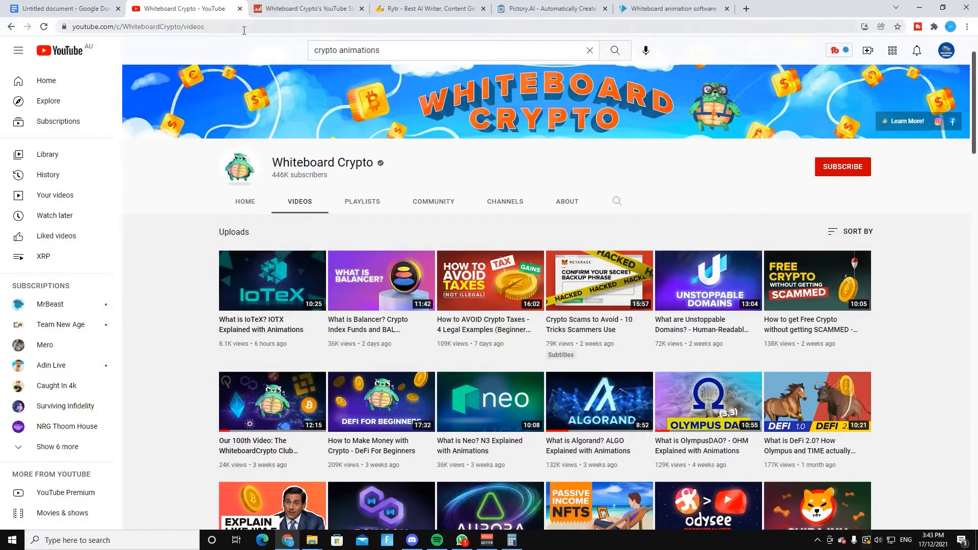
# - Switch to Whiteboard Crypto's Social Blade statistics and copy the daily average of its video views
pyautogui.click(310, 10)
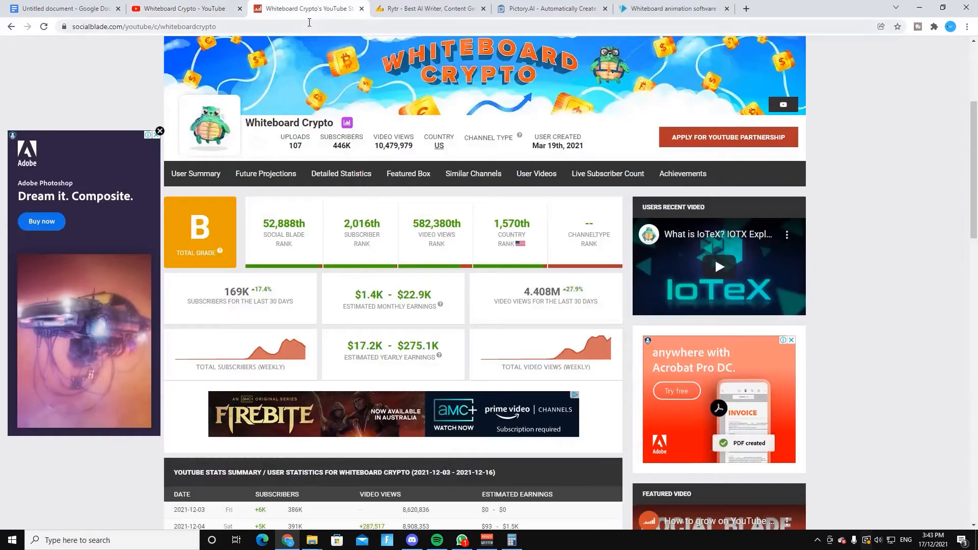
pyautogui.scroll(-2, 461, 222)
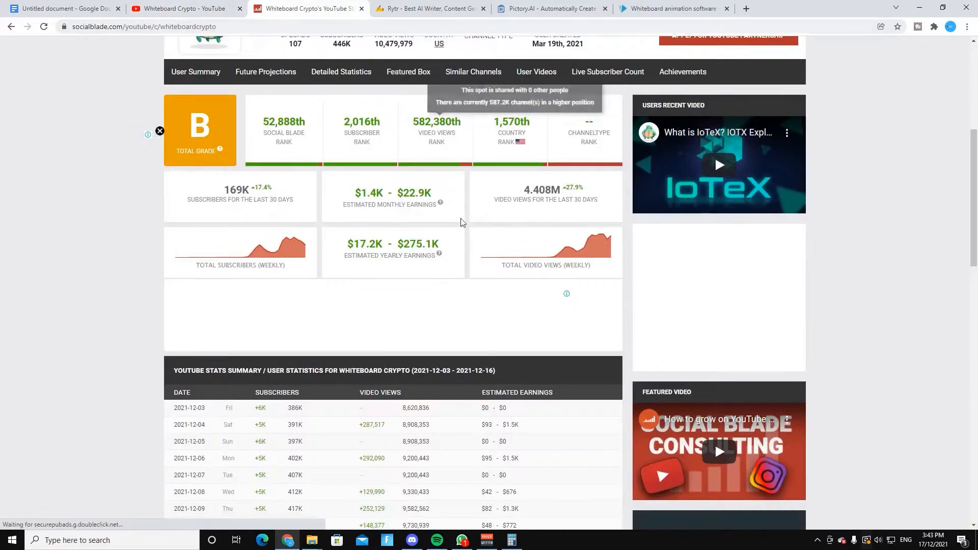
pyautogui.scroll(-5, 407, 321)
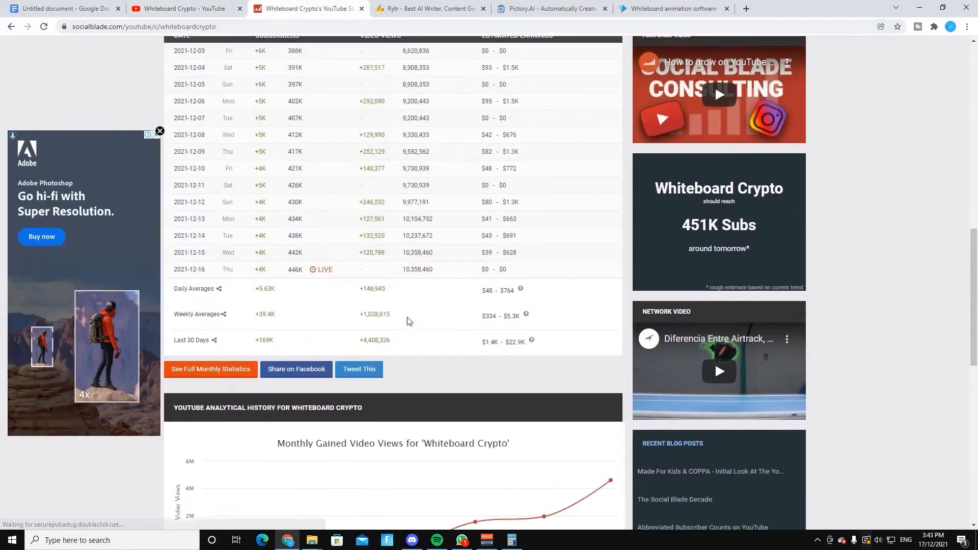
pyautogui.moveTo(356, 289); pyautogui.dragTo(401, 292)
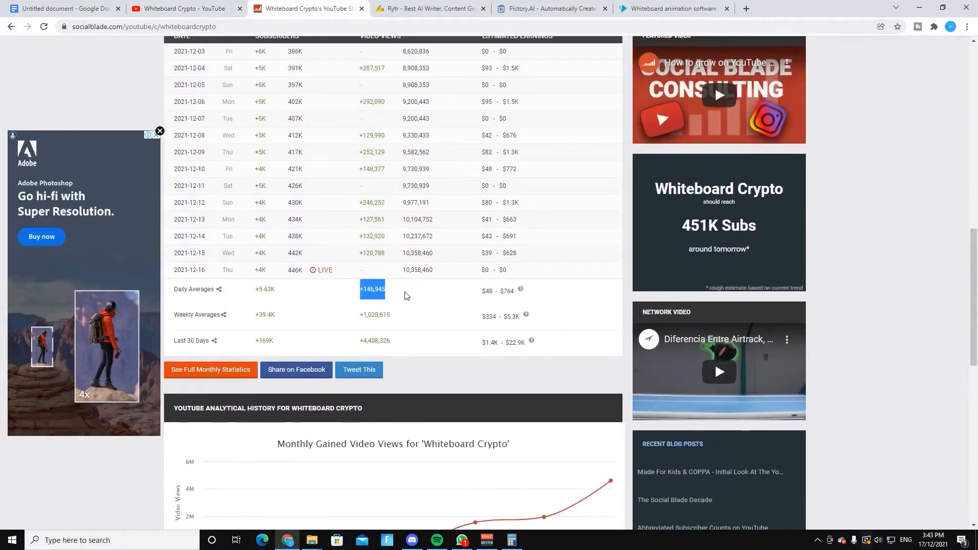
pyautogui.rightClick(366, 289)
pyautogui.click(387, 300)
# - Bring up the Calculator beside the daily averages and compute 8 × 146
pyautogui.click(512, 540)
pyautogui.moveTo(830, 144); pyautogui.dragTo(505, 152)
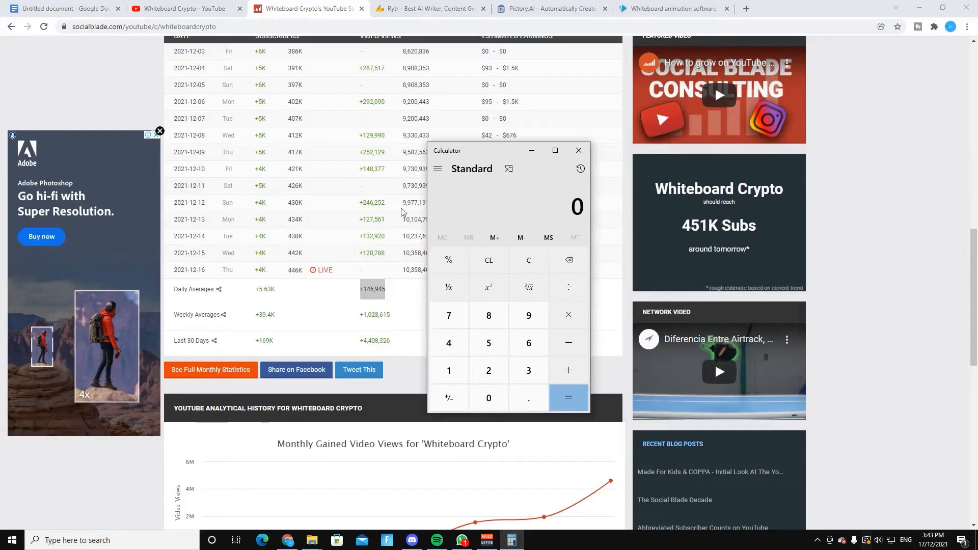
pyautogui.moveTo(476, 151); pyautogui.dragTo(549, 159)
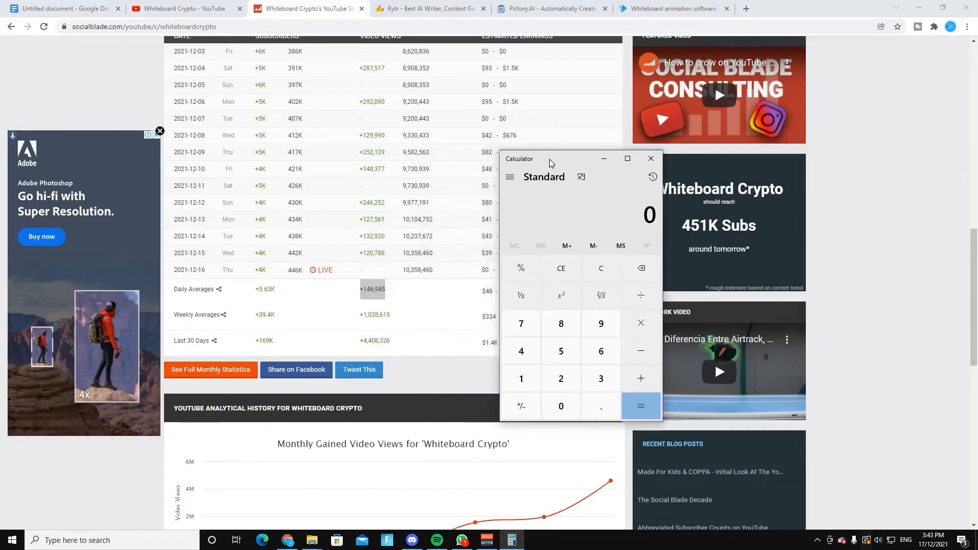
pyautogui.click(569, 329)
pyautogui.click(641, 322)
pyautogui.click(520, 378)
pyautogui.click(520, 351)
pyautogui.click(600, 351)
pyautogui.click(640, 406)
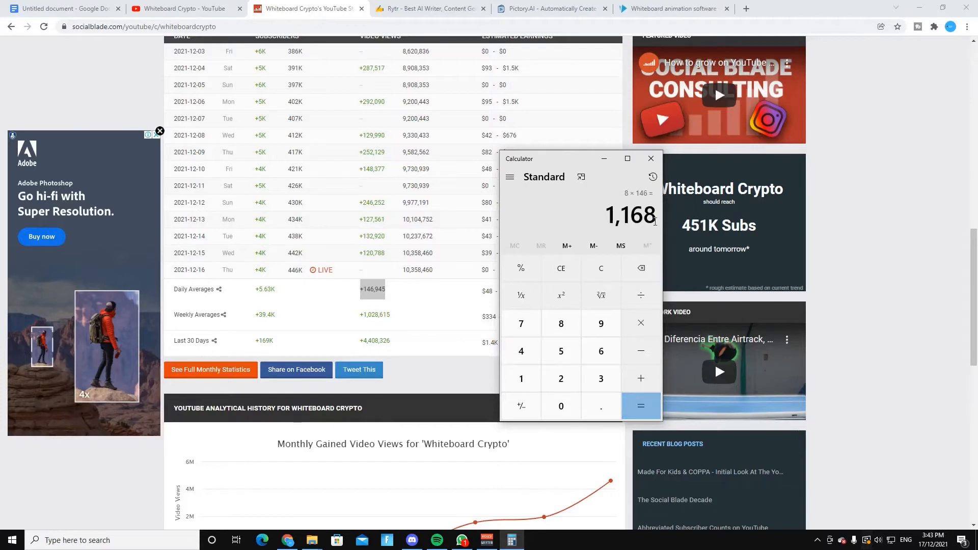
# - Multiply the calculated daily amount by 30, minimize the Calculator and return to the channel's statistics summary
pyautogui.doubleClick(655, 222)
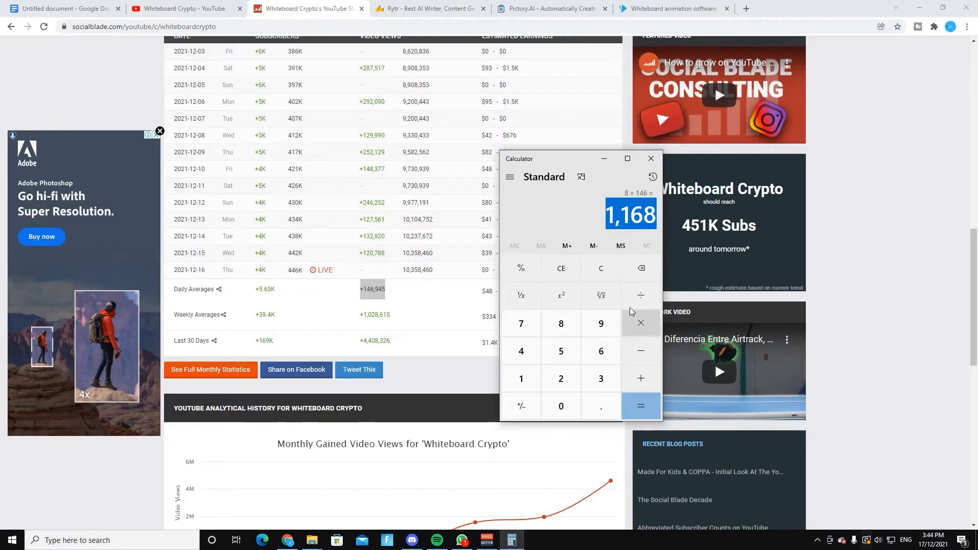
pyautogui.click(602, 205)
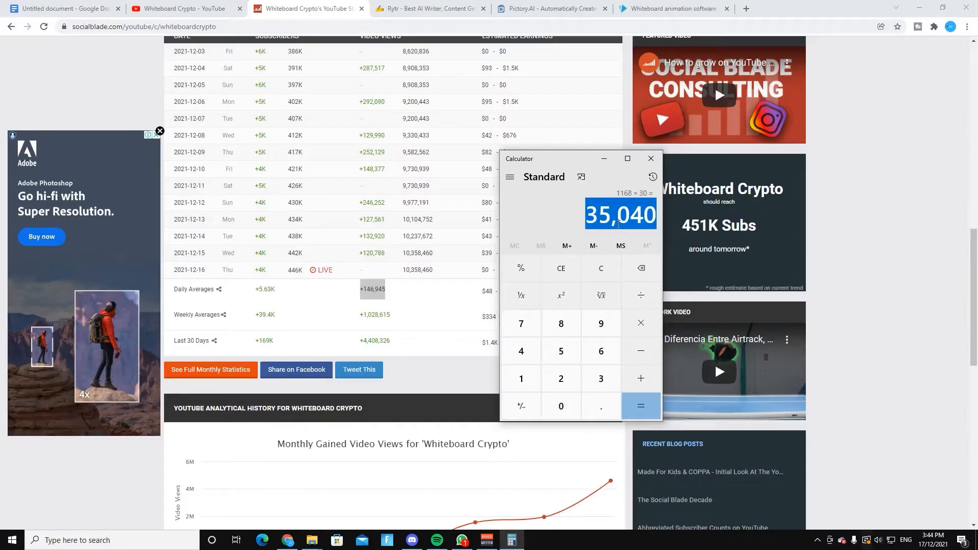
pyautogui.click(603, 158)
pyautogui.scroll(8, 525, 140)
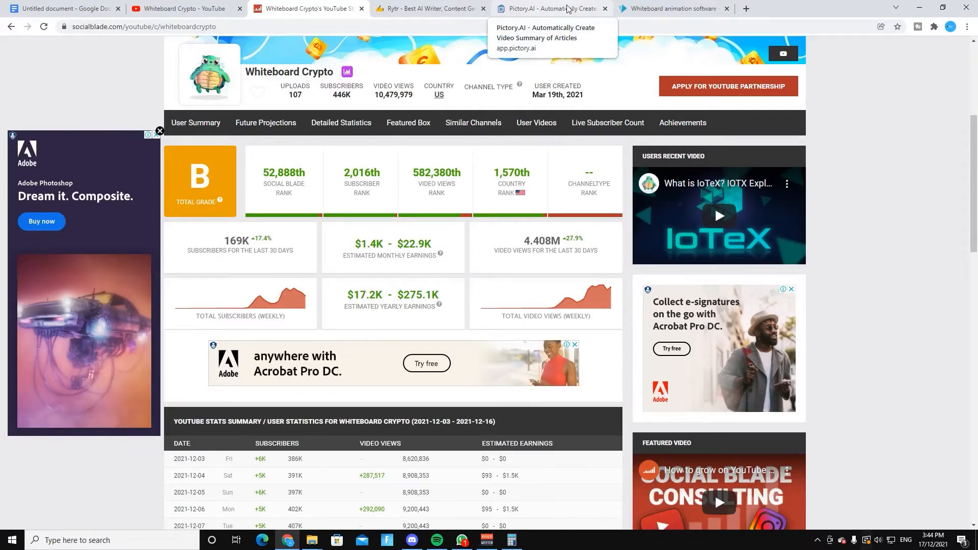
# - Switch to the Rytr AI writer and load rytr.me
pyautogui.click(430, 9)
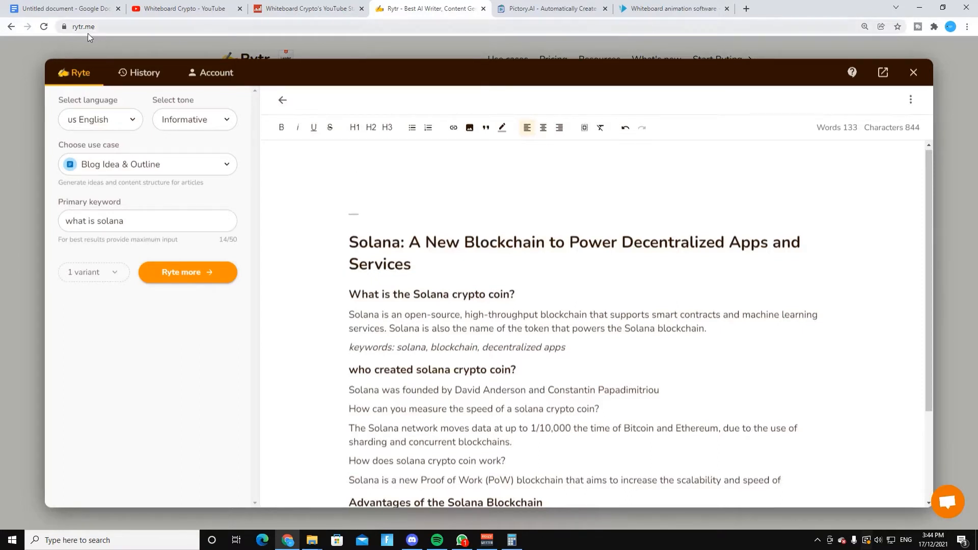
pyautogui.click(70, 29)
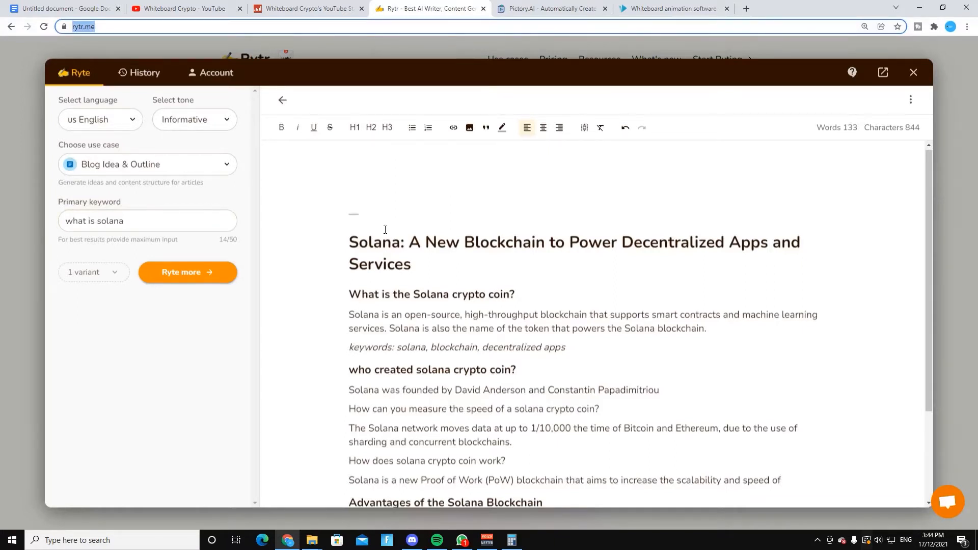
pyautogui.press('Return')
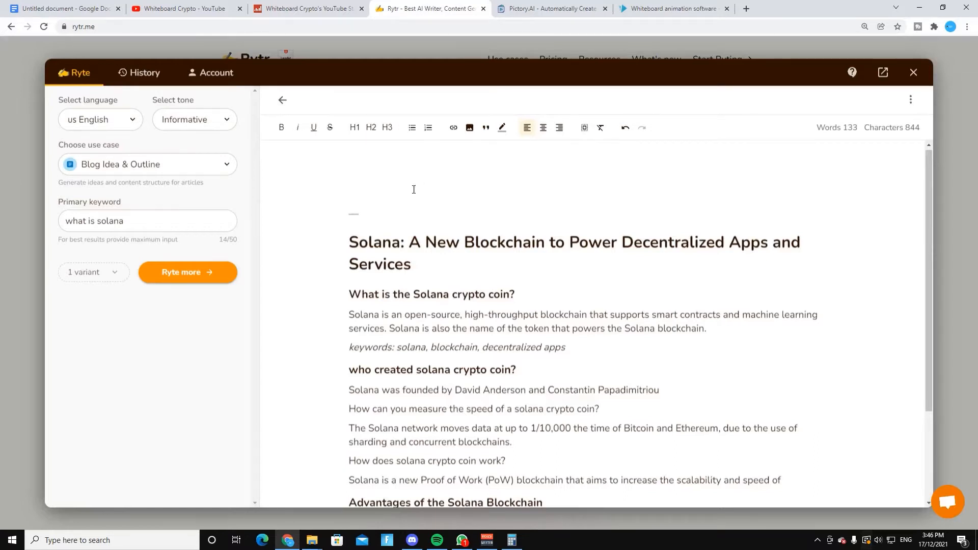
# - Look through the language and use-case options and choose Blog Idea & Outline as the use case
pyautogui.click(155, 210)
pyautogui.click(101, 125)
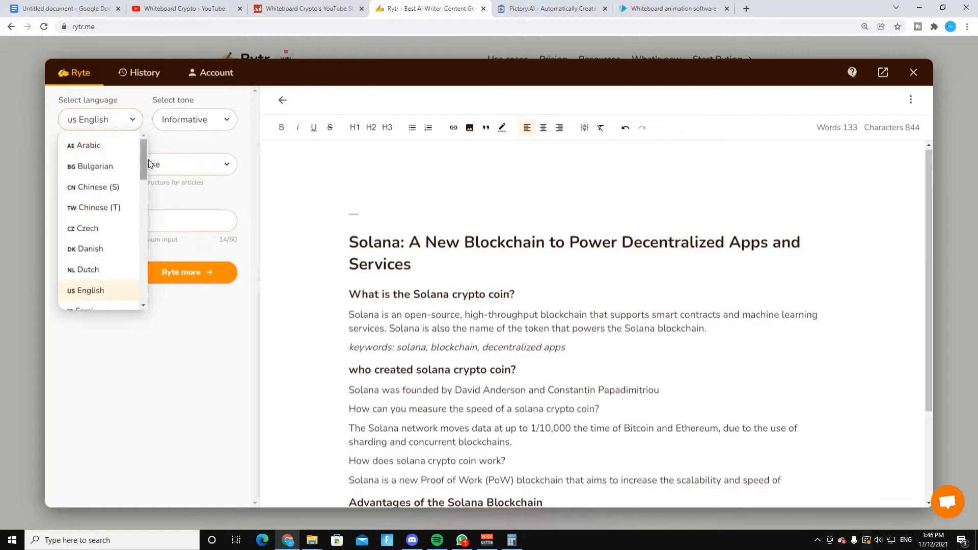
pyautogui.moveTo(144, 155)
pyautogui.mouseDown()
pyautogui.moveTo(145, 188)
pyautogui.moveTo(148, 154)
pyautogui.mouseUp()
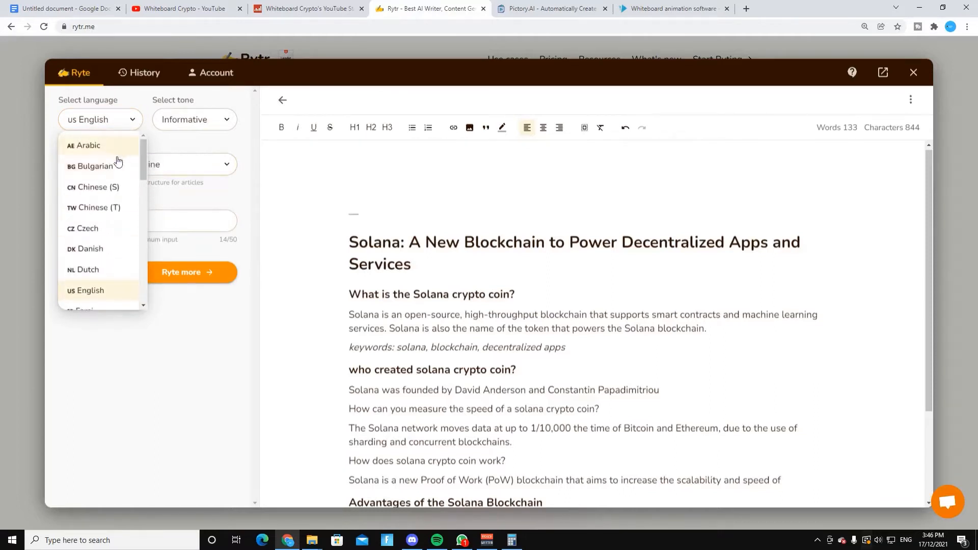
pyautogui.click(203, 143)
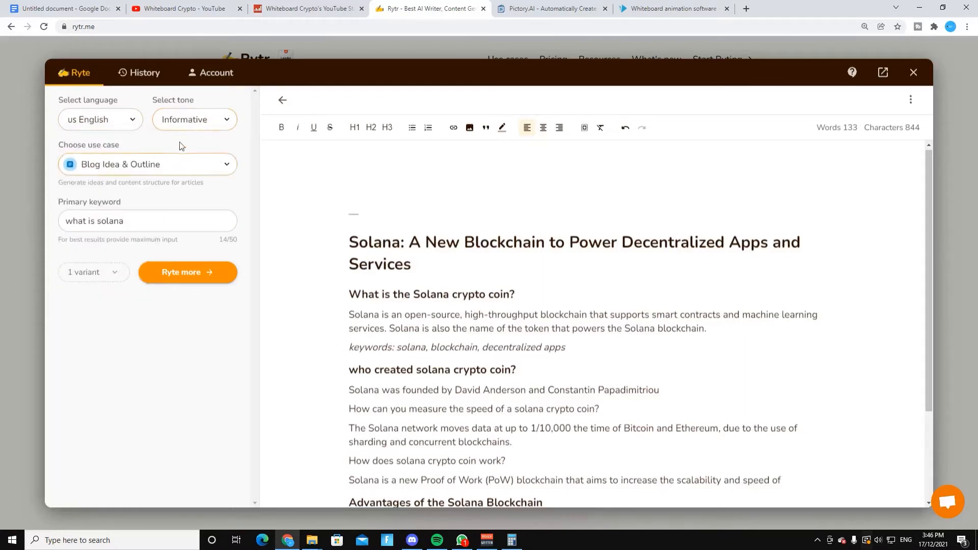
pyautogui.click(106, 164)
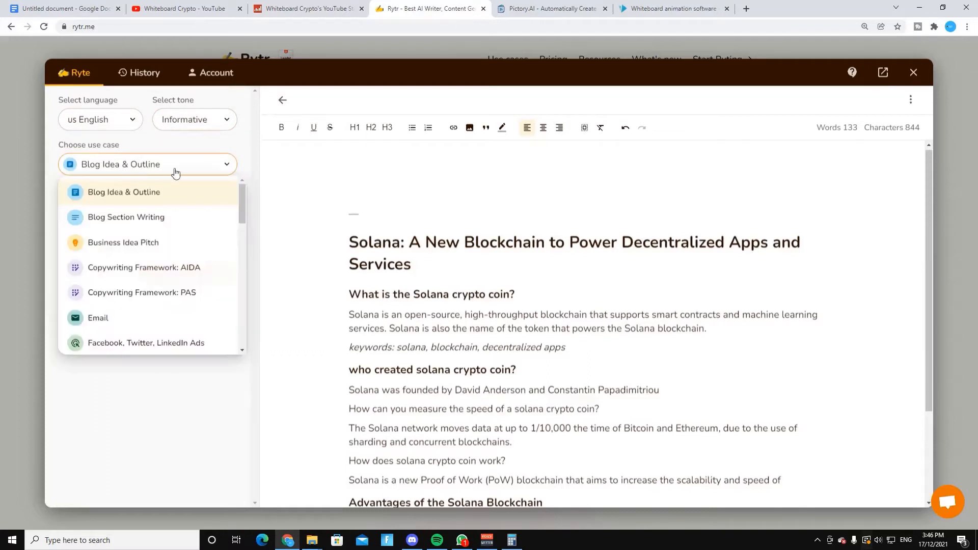
pyautogui.scroll(-2, 144, 233)
pyautogui.scroll(-5, 144, 233)
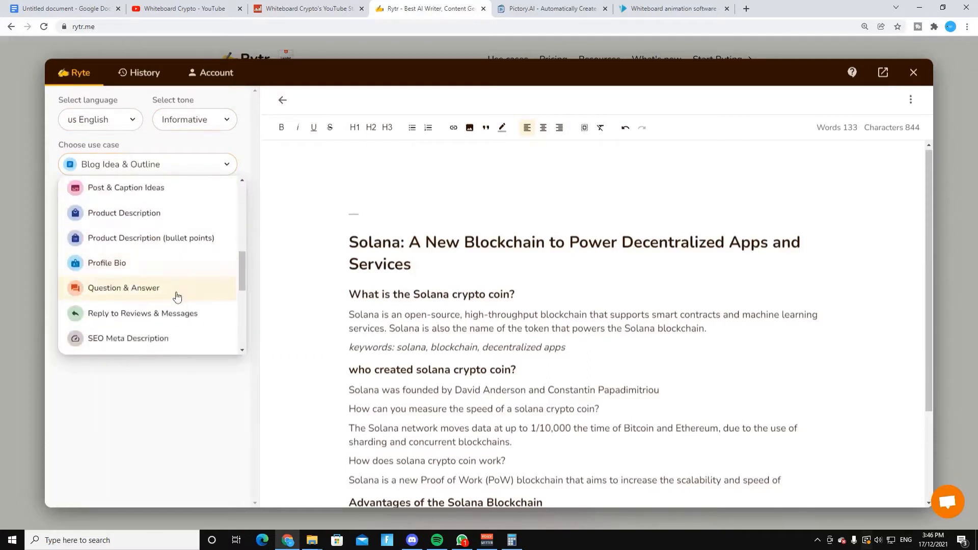
pyautogui.scroll(-3, 168, 316)
pyautogui.scroll(2, 116, 324)
pyautogui.scroll(8, 116, 306)
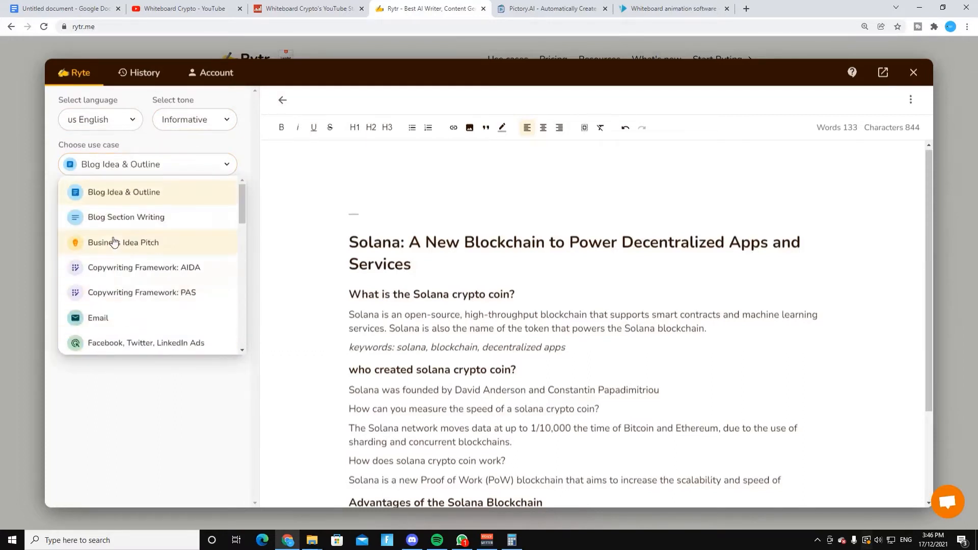
pyautogui.click(120, 192)
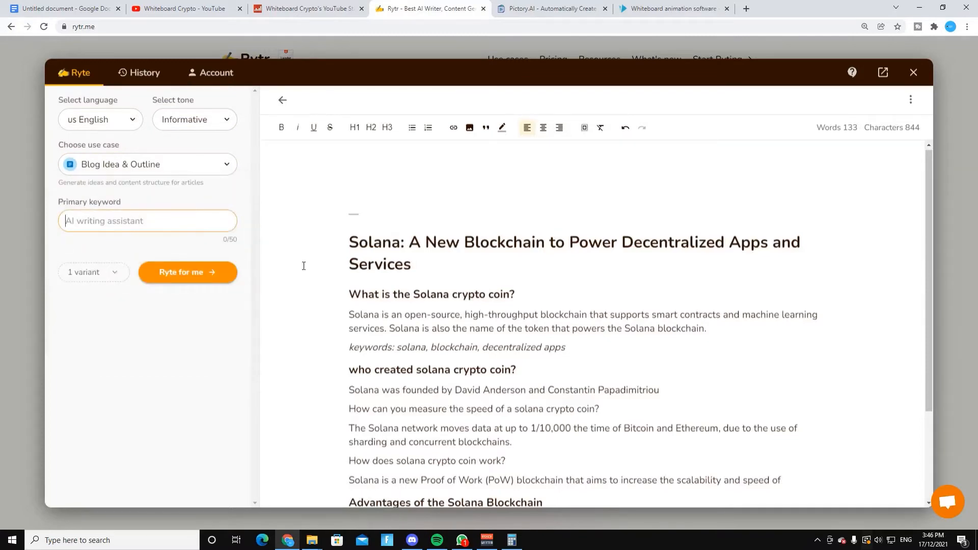
# - Clear the Solana article and generate a blog outline for the primary keyword "What is the crypto bitcoin"
pyautogui.moveTo(329, 244); pyautogui.dragTo(351, 488)
pyautogui.press('BackSpace')
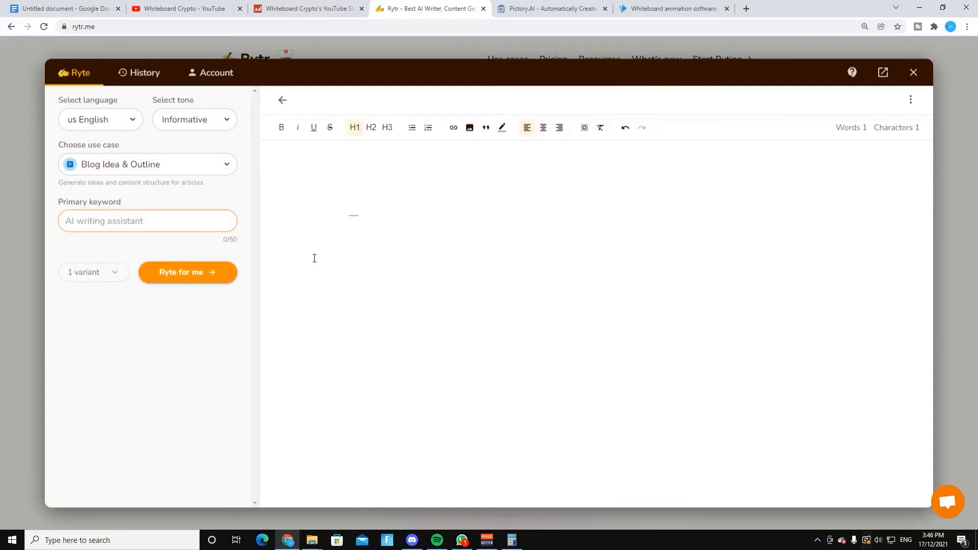
pyautogui.write('What ')
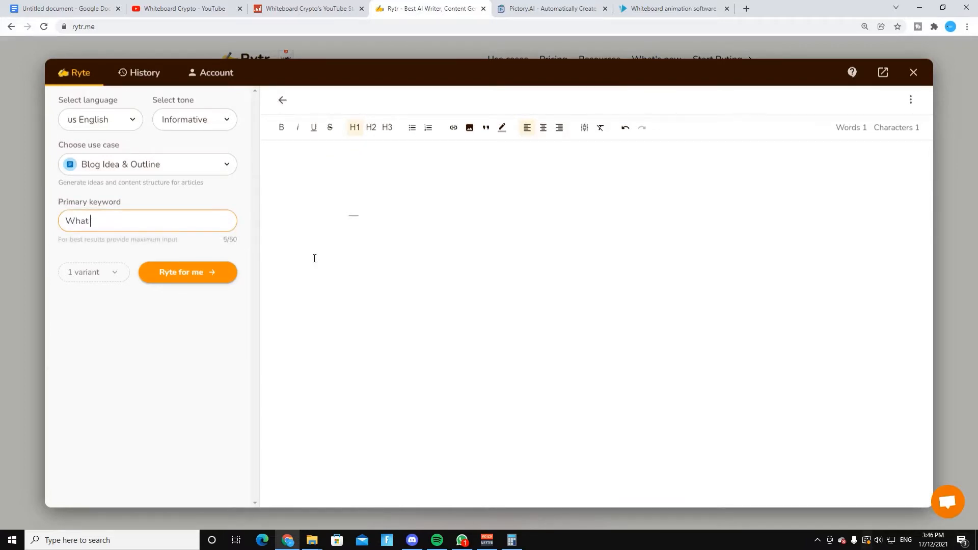
pyautogui.write('is the crypto bitcoin')
pyautogui.click(169, 264)
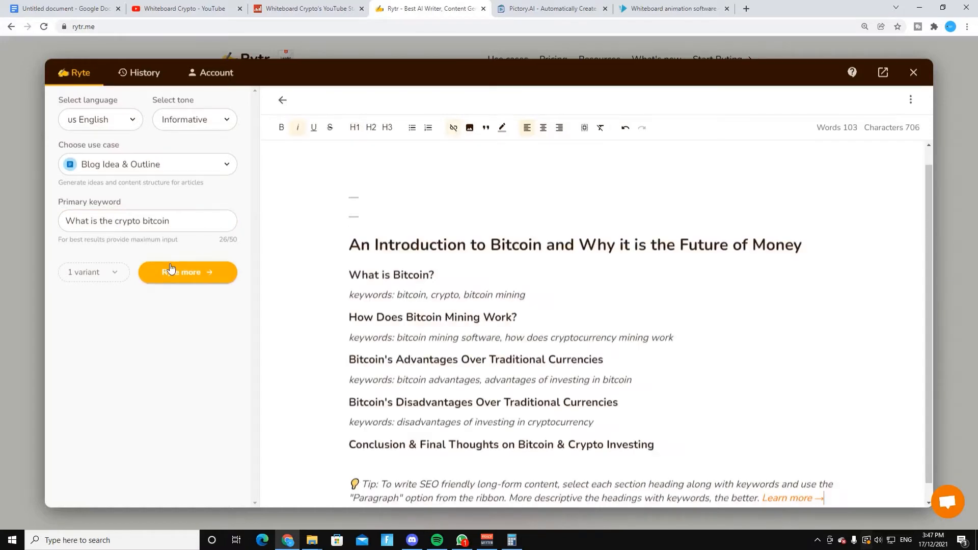
# - Delete the SEO tip paragraph at the end of the generated Bitcoin outline
pyautogui.moveTo(339, 238); pyautogui.dragTo(676, 299)
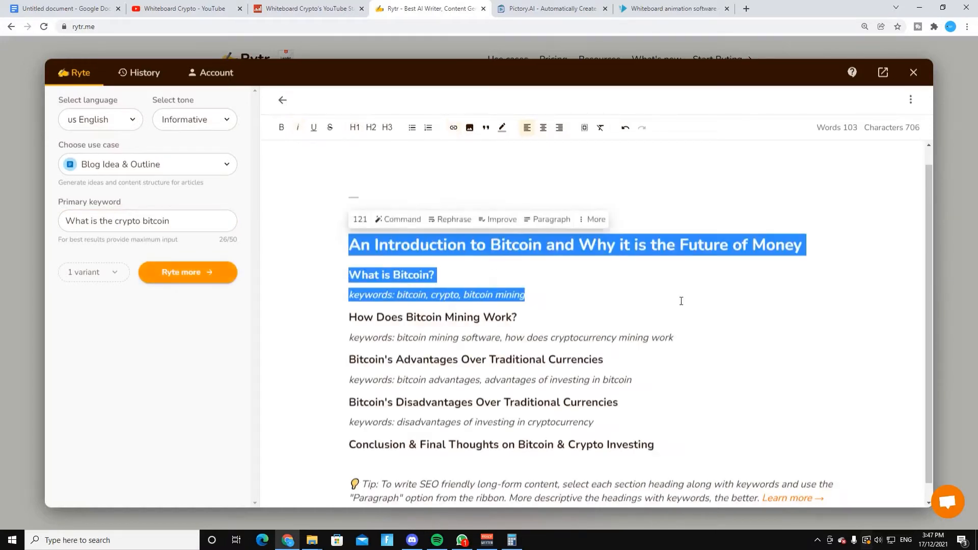
pyautogui.scroll(-1, 682, 311)
pyautogui.click(714, 356)
pyautogui.moveTo(350, 466); pyautogui.dragTo(818, 488)
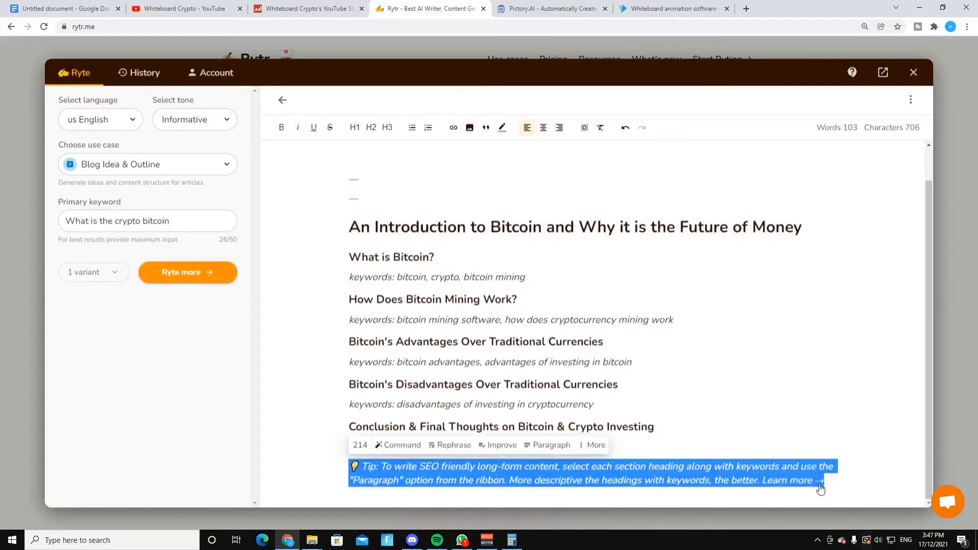
pyautogui.press('BackSpace')
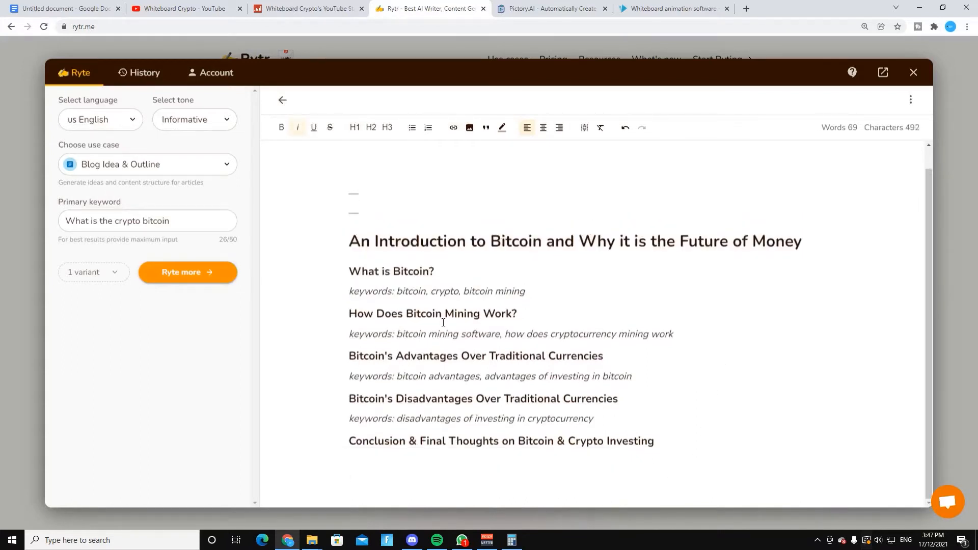
# - Generate introductory text from the title "An Introduction to Bitcoin and Why it is the Future of Money" with the Command option
pyautogui.moveTo(349, 242); pyautogui.dragTo(809, 250)
pyautogui.click(862, 314)
pyautogui.moveTo(354, 249); pyautogui.dragTo(901, 277)
pyautogui.click(841, 275)
pyautogui.moveTo(817, 248); pyautogui.dragTo(338, 224)
pyautogui.click(452, 263)
pyautogui.moveTo(354, 255); pyautogui.dragTo(793, 241)
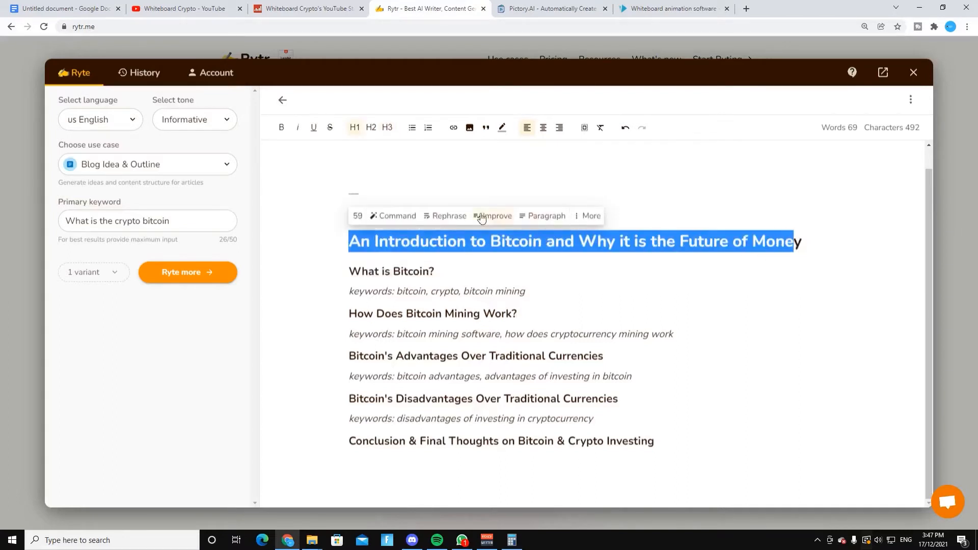
pyautogui.click(393, 219)
pyautogui.moveTo(823, 240); pyautogui.dragTo(347, 242)
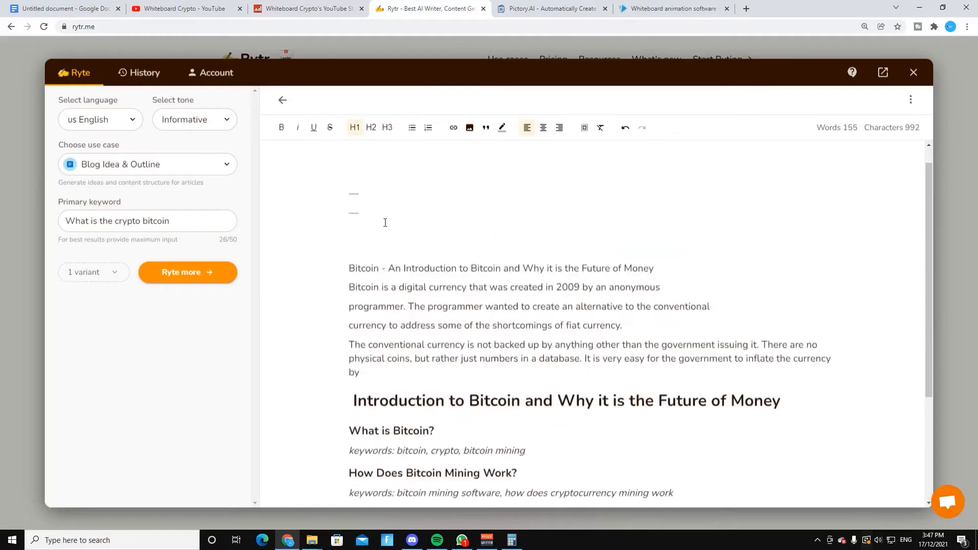
pyautogui.scroll(-2, 414, 277)
pyautogui.scroll(2, 344, 292)
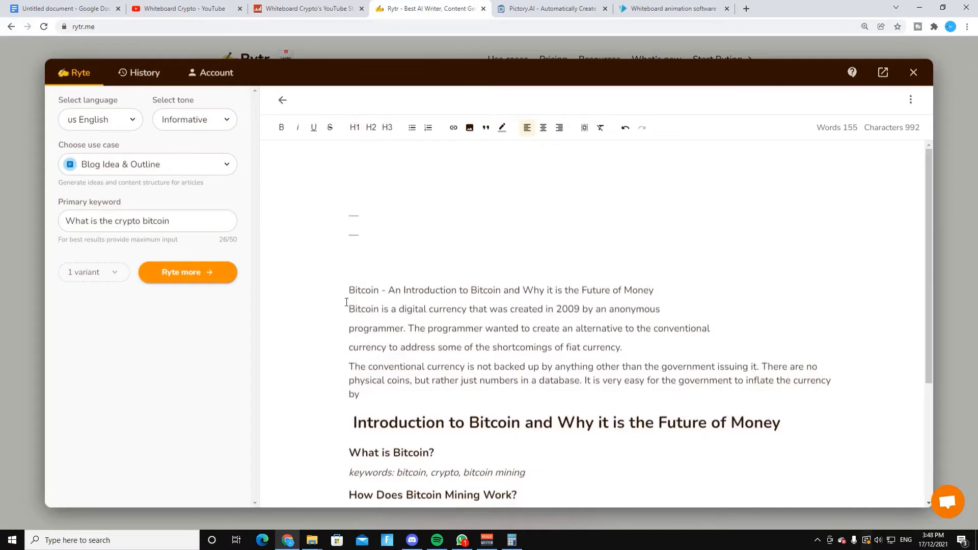
# - Copy the heading "Introduction to Bitcoin and Why it is the Future of Money" above the intro text, replacing the plain title line
pyautogui.moveTo(348, 309); pyautogui.dragTo(612, 314)
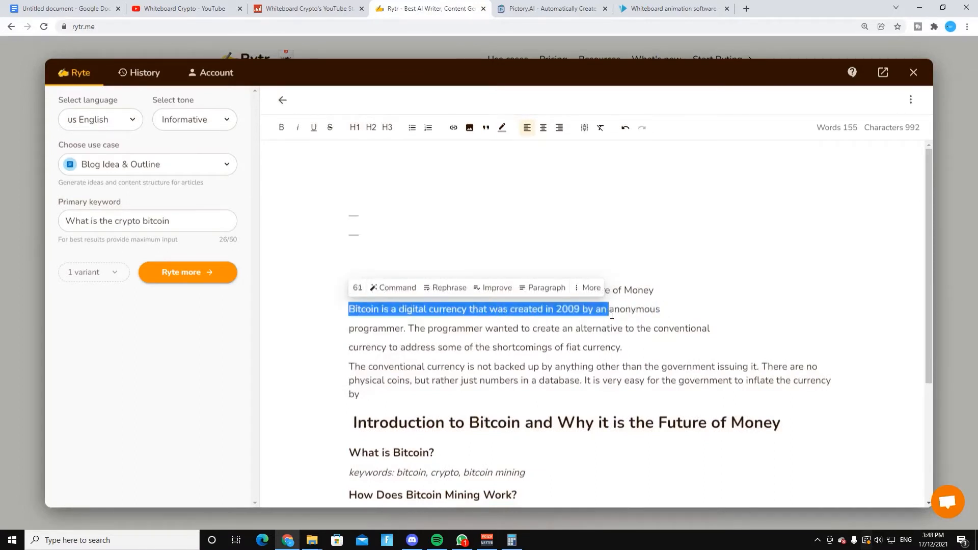
pyautogui.click(757, 395)
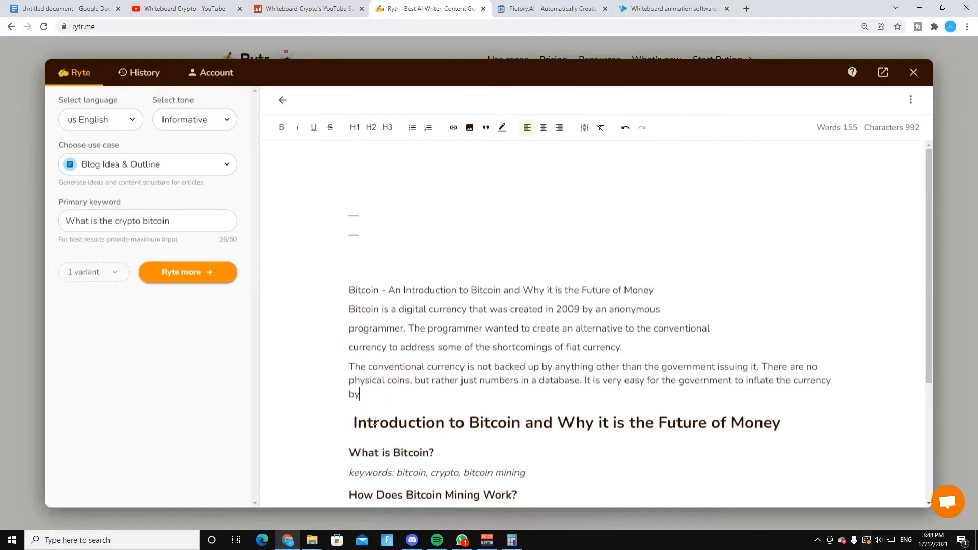
pyautogui.moveTo(355, 423); pyautogui.dragTo(780, 422)
pyautogui.hotkey('ctrl', 'c')
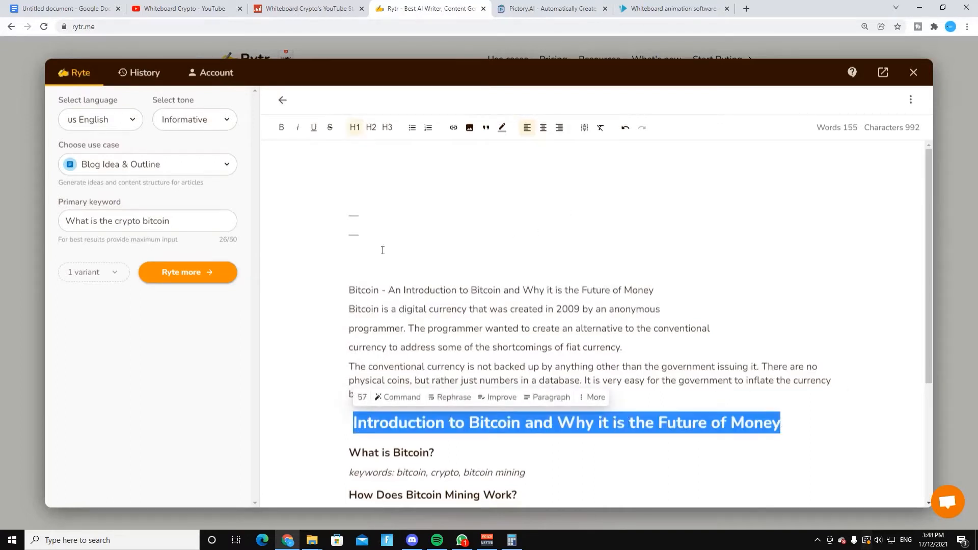
pyautogui.click(403, 262)
pyautogui.hotkey('ctrl', 'v')
pyautogui.moveTo(349, 289); pyautogui.dragTo(672, 287)
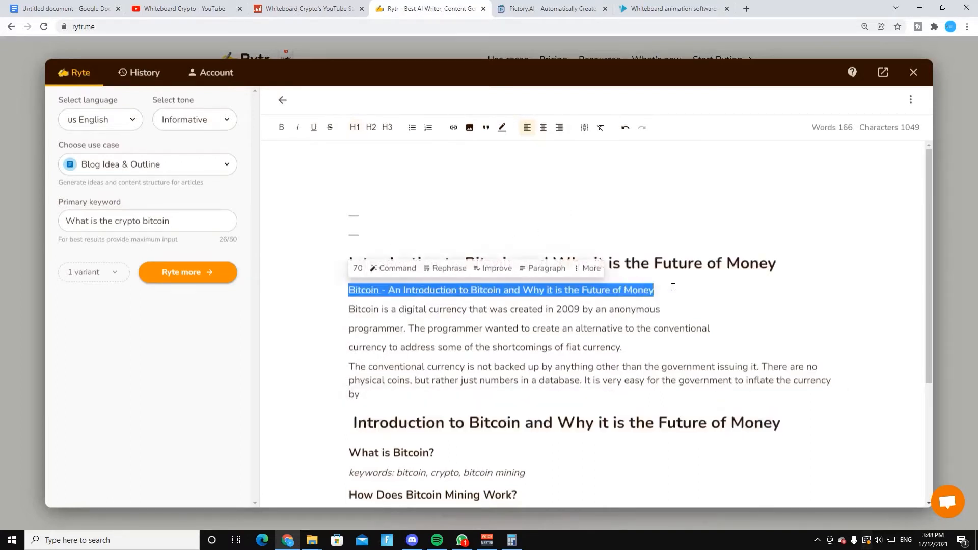
pyautogui.press('BackSpace')
pyautogui.press('BackSpace')
# - Delete the duplicate "Introduction to Bitcoin and Why it is the Future of Money" heading below the introductory paragraphs
pyautogui.scroll(-1, 673, 288)
pyautogui.moveTo(781, 352); pyautogui.dragTo(340, 351)
pyautogui.press('BackSpace')
pyautogui.click(423, 325)
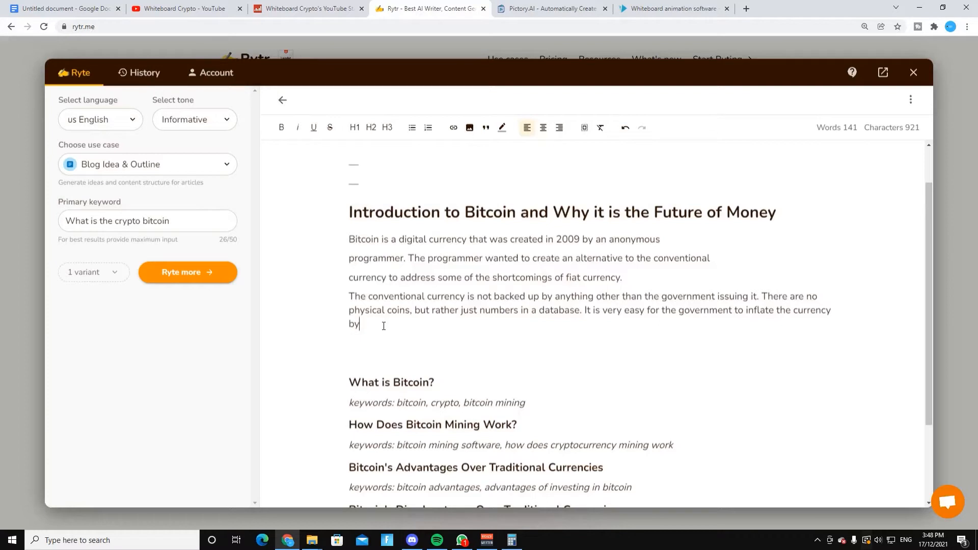
# - Read through the introduction and examine the "What is Bitcoin?" heading with its keywords line
pyautogui.scroll(-1, 399, 323)
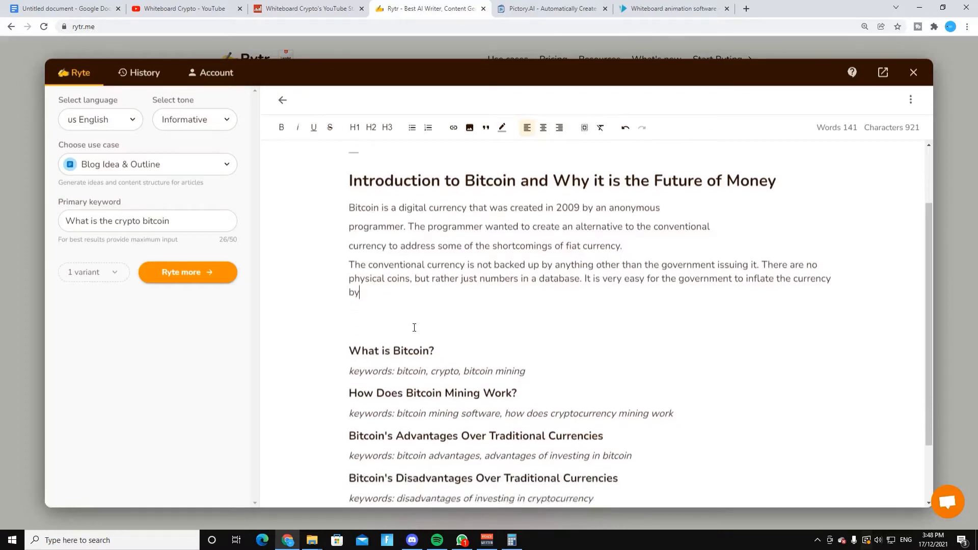
pyautogui.scroll(2, 394, 364)
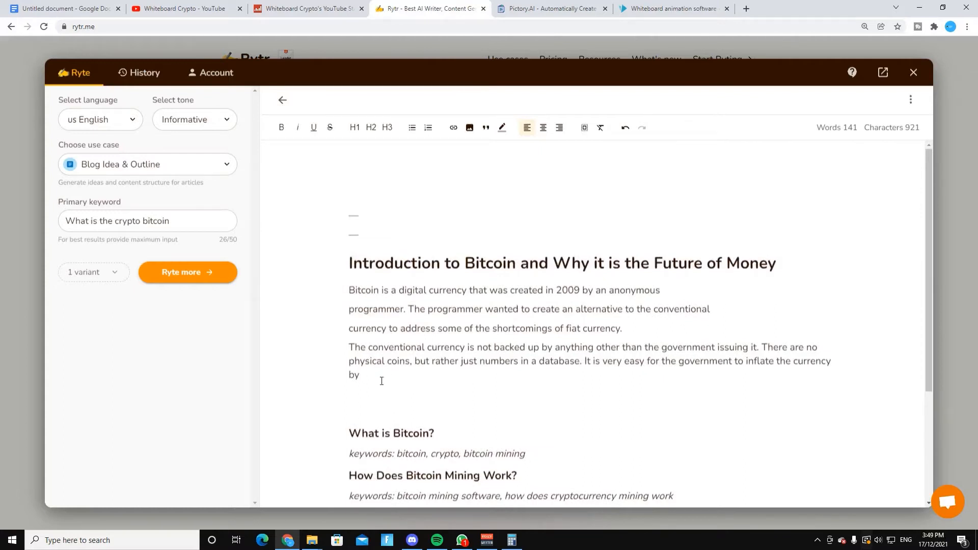
pyautogui.scroll(-1, 507, 338)
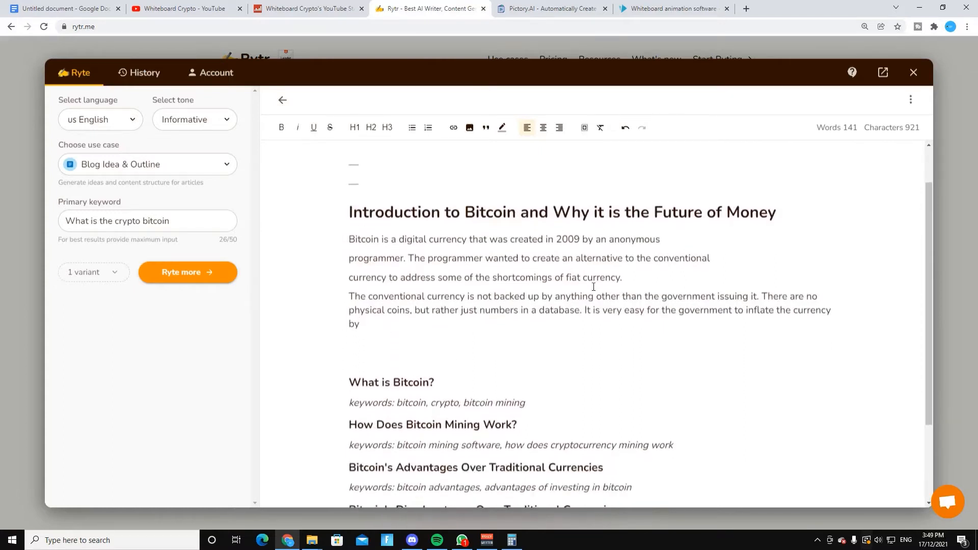
pyautogui.moveTo(362, 213); pyautogui.dragTo(624, 277)
pyautogui.moveTo(349, 212); pyautogui.dragTo(712, 262)
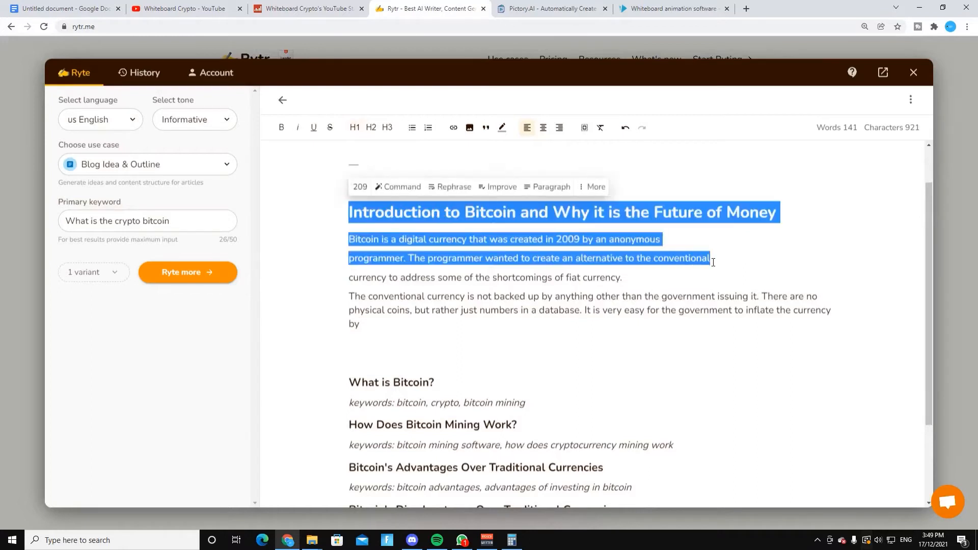
pyautogui.click(331, 274)
pyautogui.moveTo(407, 334); pyautogui.dragTo(348, 240)
pyautogui.click(437, 381)
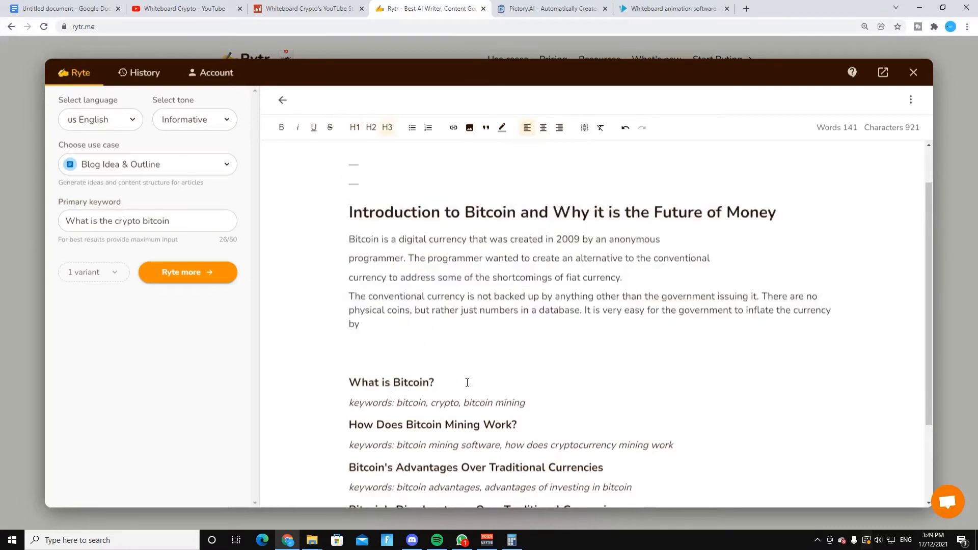
pyautogui.moveTo(476, 383); pyautogui.dragTo(345, 377)
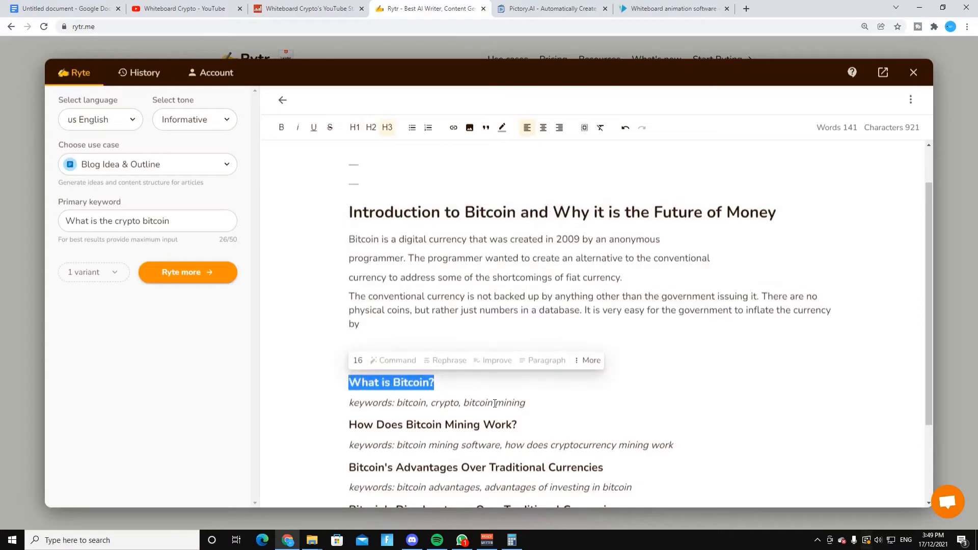
pyautogui.moveTo(524, 403); pyautogui.dragTo(322, 390)
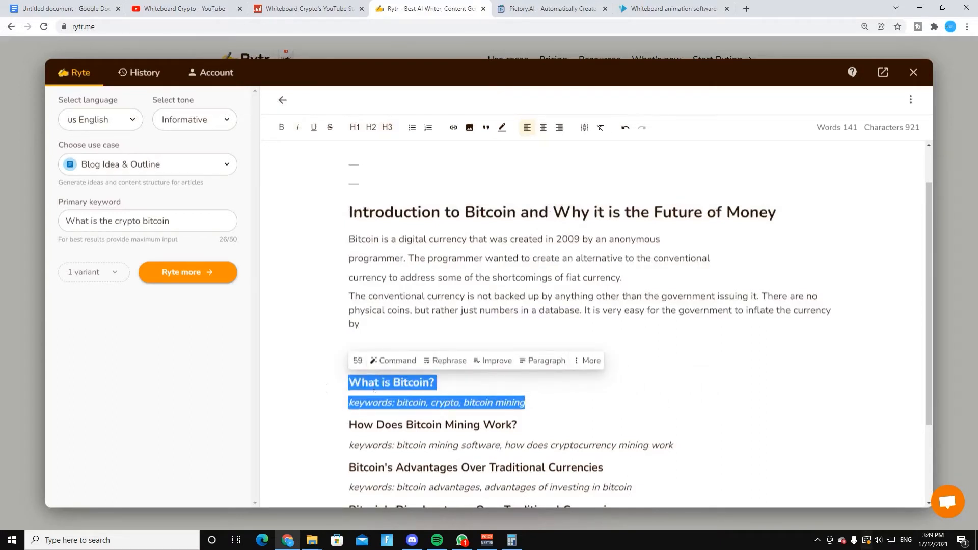
pyautogui.click(424, 384)
pyautogui.moveTo(438, 384); pyautogui.dragTo(348, 382)
pyautogui.moveTo(361, 364)
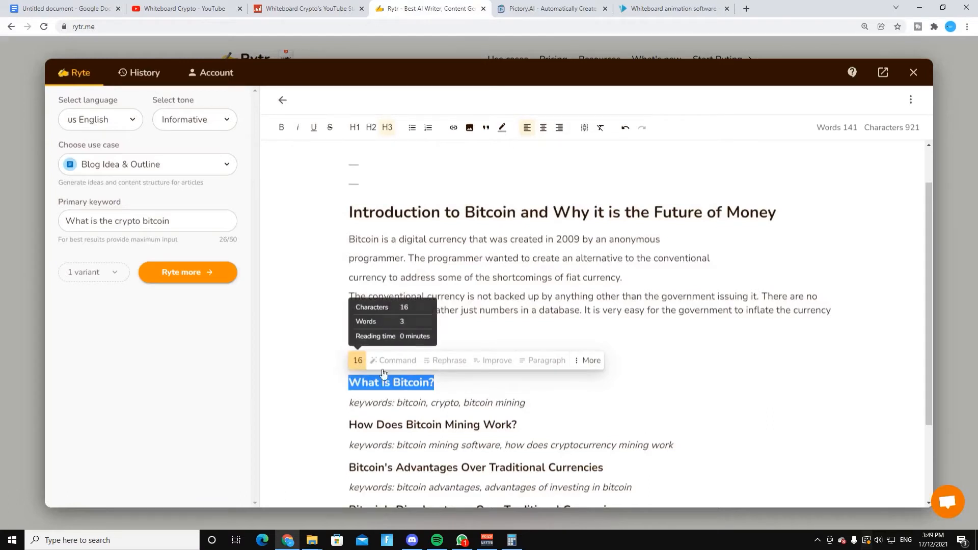
pyautogui.click(507, 385)
# - Delete the "What is Bitcoin?" heading and its keywords line, keeping a blank line after the introduction
pyautogui.scroll(-1, 510, 382)
pyautogui.moveTo(529, 353); pyautogui.dragTo(348, 331)
pyautogui.press('BackSpace')
pyautogui.press('BackSpace')
pyautogui.press('BackSpace')
pyautogui.press('BackSpace')
pyautogui.press('Return')
# - Delete the "How Does Bitcoin Mining Work?" heading together with its keywords line
pyautogui.moveTo(349, 314); pyautogui.dragTo(531, 316)
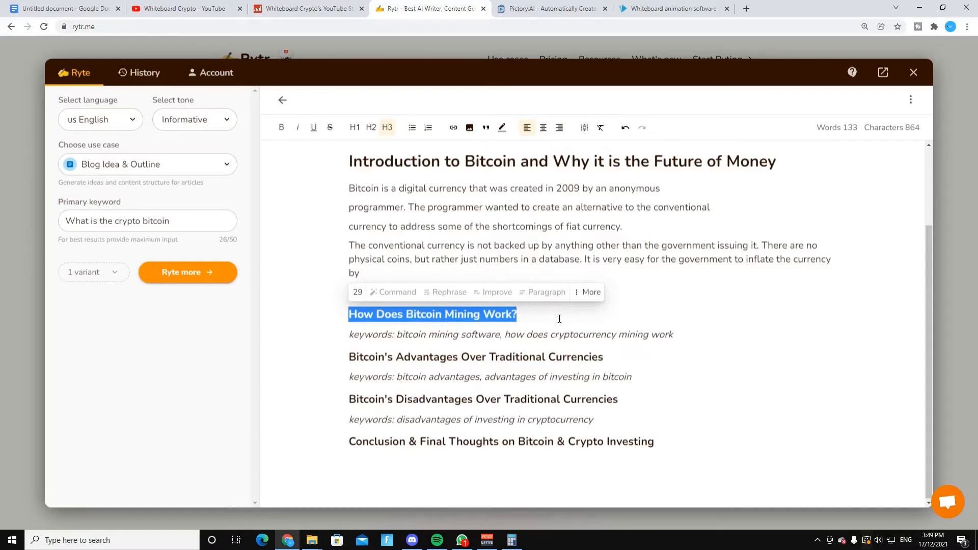
pyautogui.moveTo(675, 334); pyautogui.dragTo(365, 323)
pyautogui.press('BackSpace')
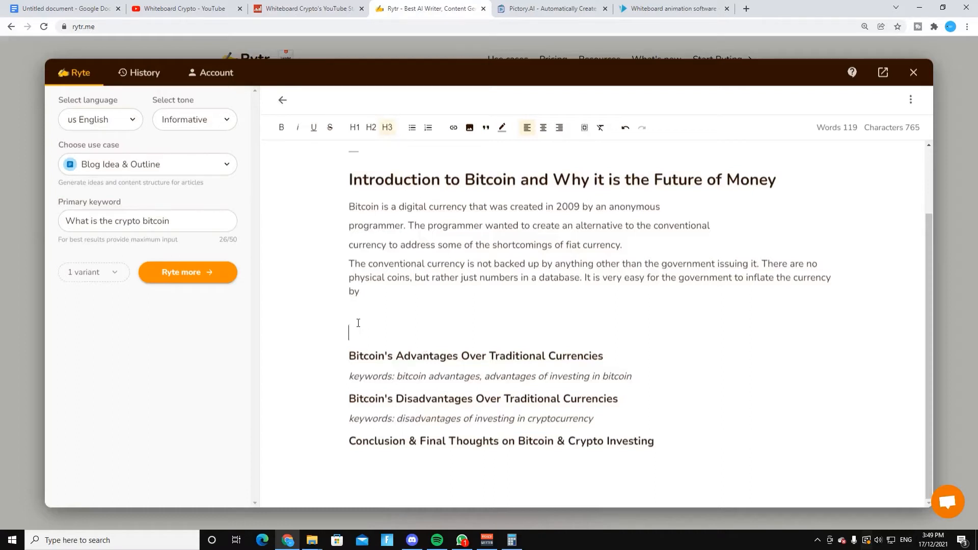
# - Add the heading "Who Was The Creator Of Bitcoin?" after the introduction and generate text for it
pyautogui.write('Who Created Bitcoin')
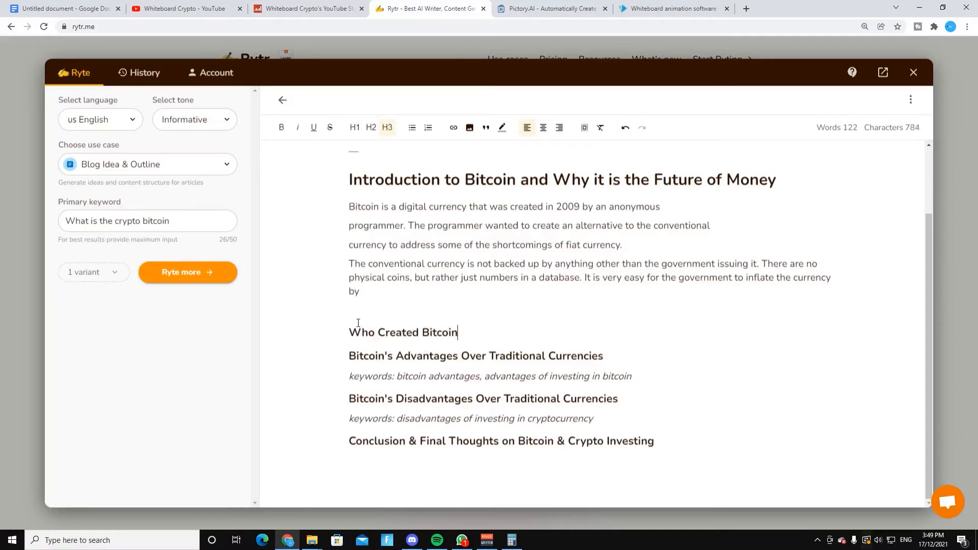
pyautogui.write('?')
pyautogui.tripleClick(477, 337)
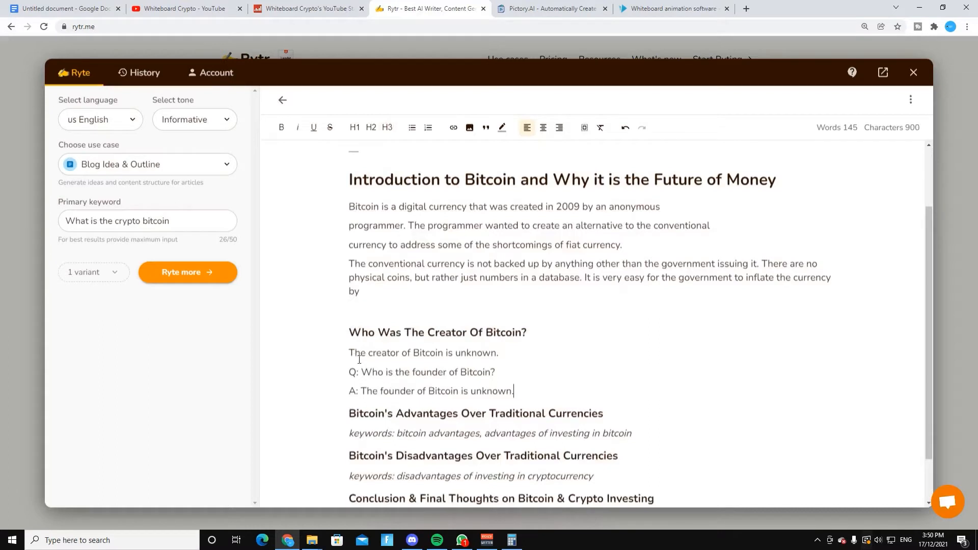
pyautogui.keyDown('shift'); pyautogui.click(535, 361); pyautogui.keyUp('shift')
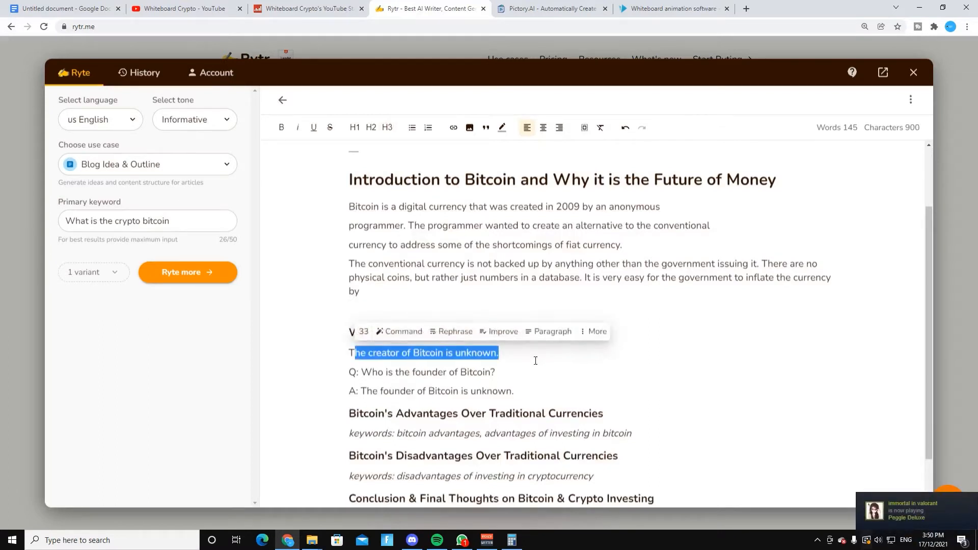
pyautogui.moveTo(345, 216); pyautogui.dragTo(567, 225)
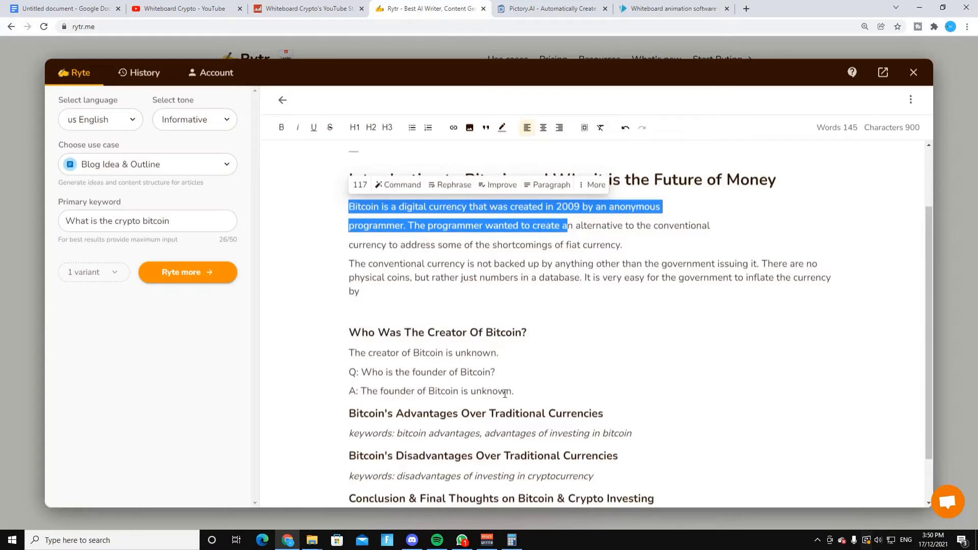
# - Generate text for the heading "Bitcoin's Advantages Over Traditional Currencies" with the Command option
pyautogui.scroll(-2, 499, 387)
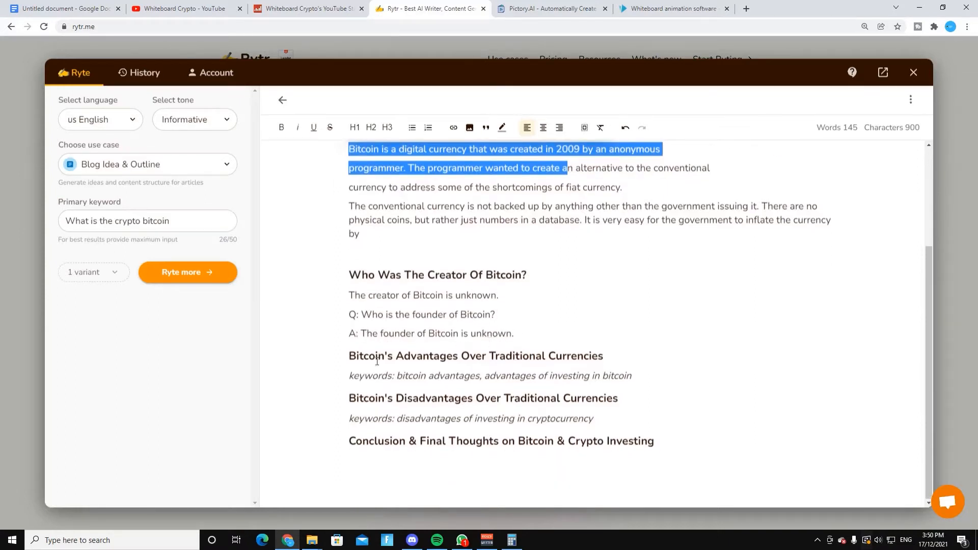
pyautogui.moveTo(343, 357); pyautogui.dragTo(632, 364)
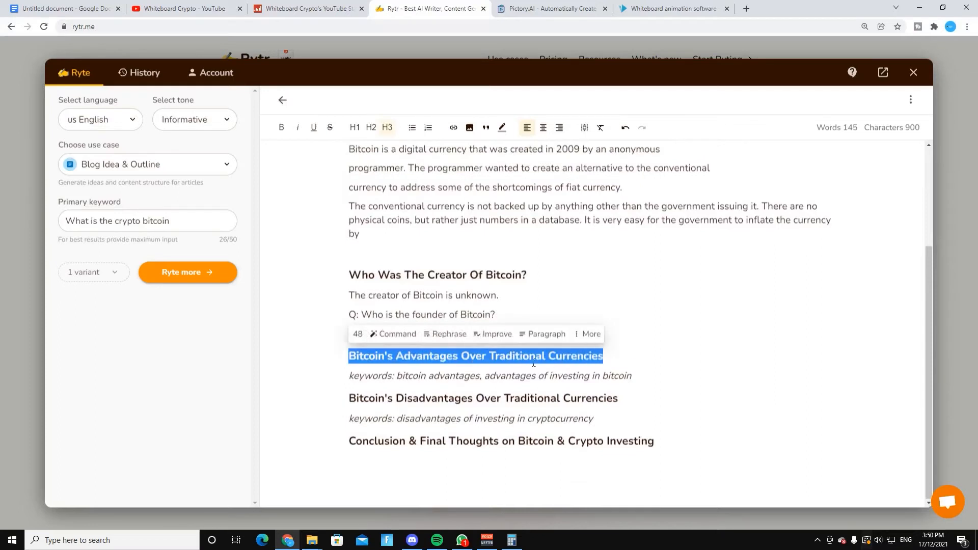
pyautogui.click(384, 337)
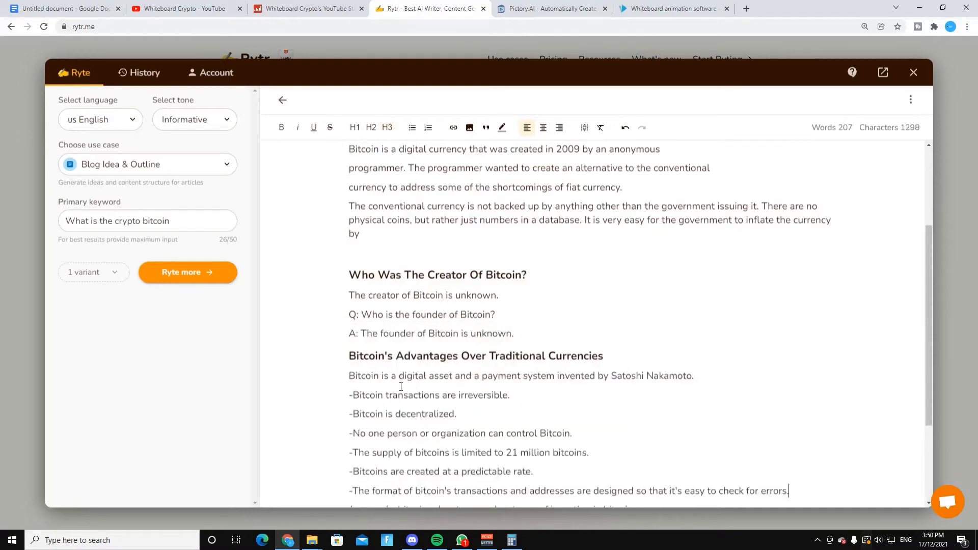
pyautogui.scroll(-3, 651, 385)
pyautogui.moveTo(348, 242); pyautogui.dragTo(679, 375)
# - Generate text for the heading "Bitcoin's Disadvantages Over Traditional Currencies" with the Command option
pyautogui.click(618, 399)
pyautogui.moveTo(618, 398); pyautogui.dragTo(348, 398)
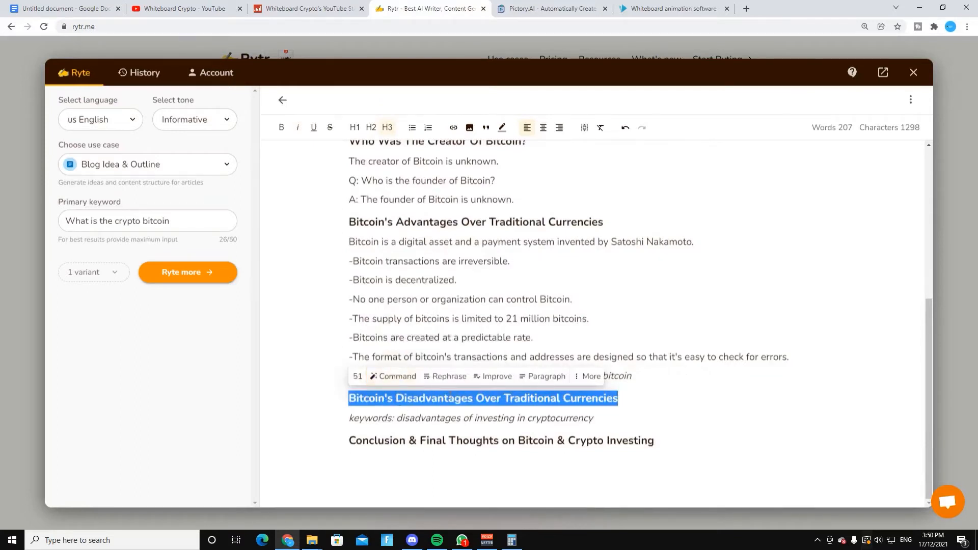
pyautogui.click(396, 377)
pyautogui.scroll(-1, 488, 408)
pyautogui.scroll(-1, 555, 397)
pyautogui.scroll(1, 584, 400)
pyautogui.scroll(-1, 584, 401)
# - Generate text for the heading "Conclusion & Final Thoughts on Bitcoin & Crypto Investing" with the Command option
pyautogui.moveTo(349, 440); pyautogui.dragTo(625, 465)
pyautogui.click(351, 443)
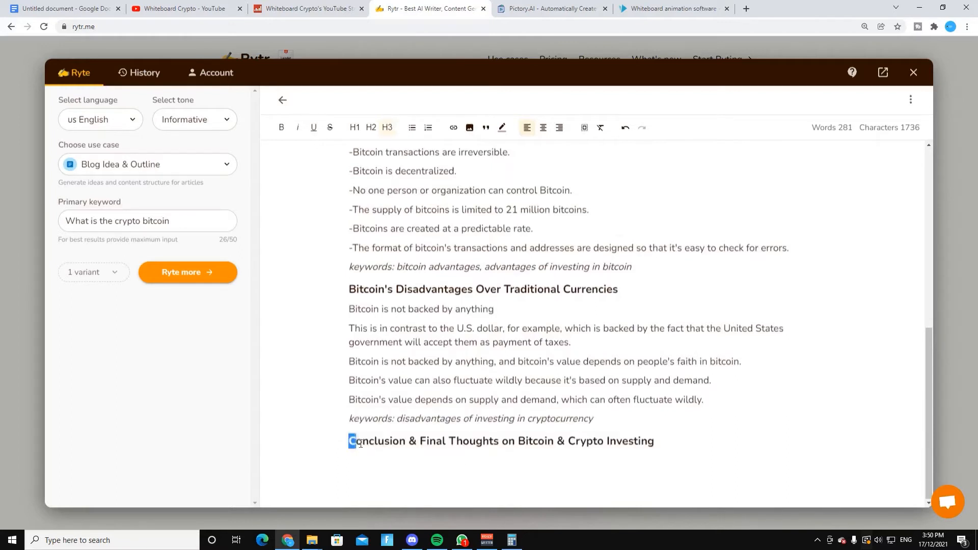
pyautogui.moveTo(351, 443); pyautogui.dragTo(683, 451)
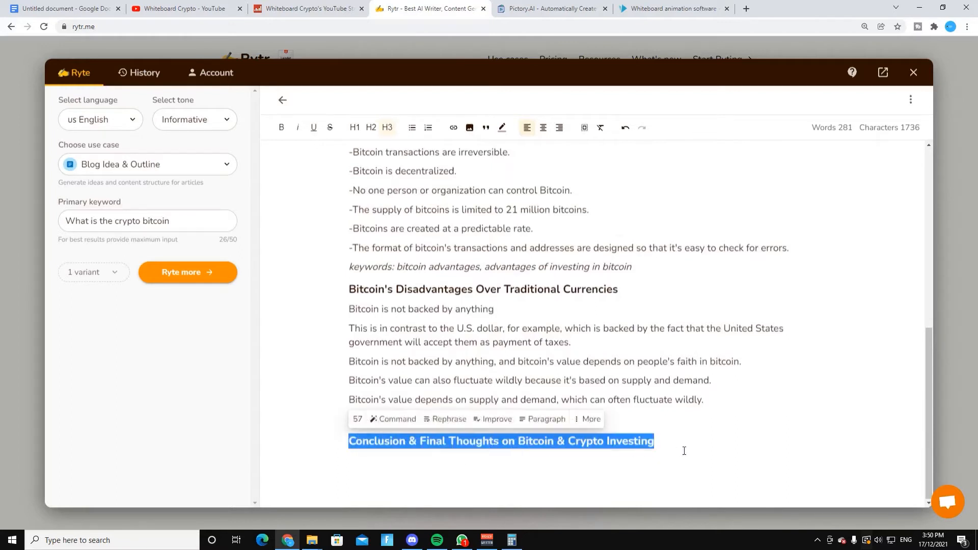
pyautogui.click(388, 420)
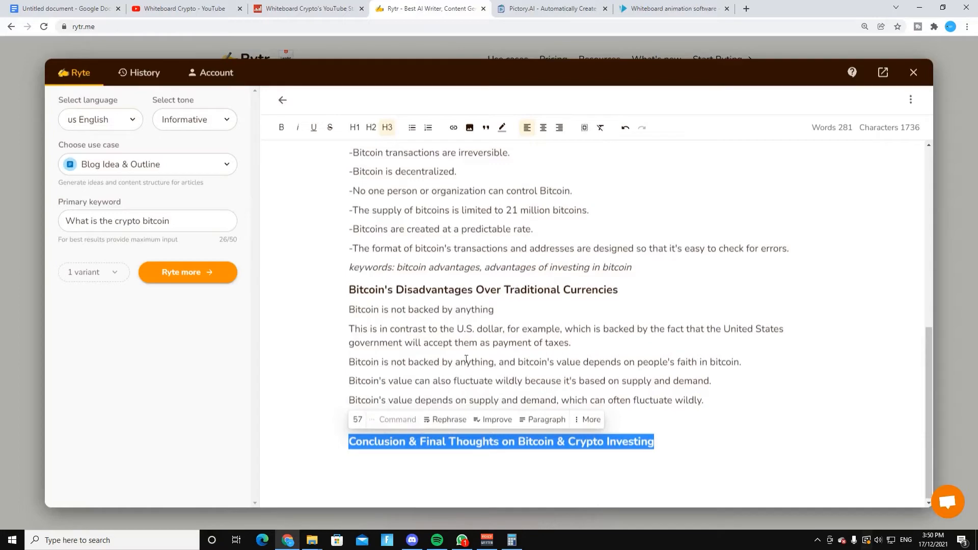
# - Delete the two leftover dash lines above the main Introduction heading
pyautogui.scroll(8, 560, 410)
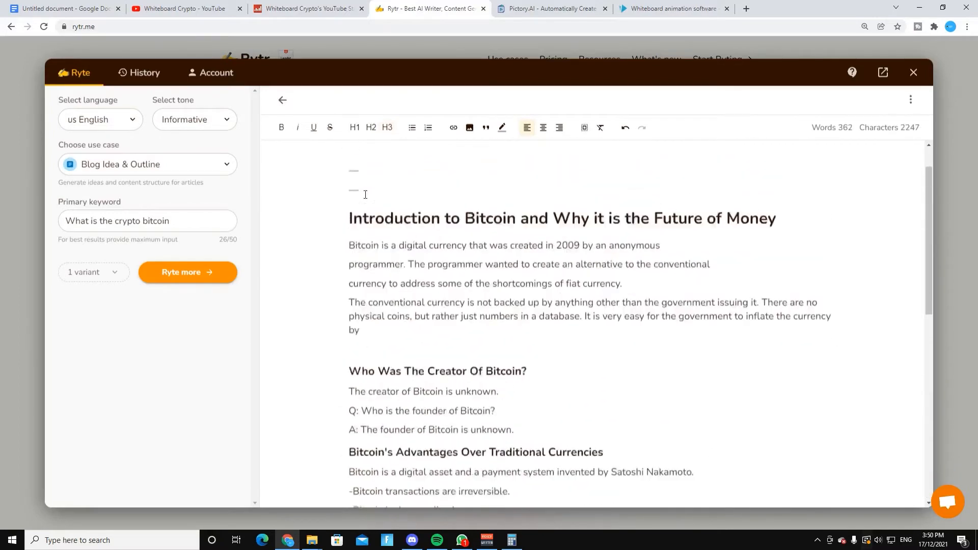
pyautogui.scroll(1, 365, 192)
pyautogui.moveTo(363, 236); pyautogui.dragTo(345, 203)
pyautogui.press('BackSpace')
# - Review the complete Bitcoin script from the introduction through to the end of the conclusion
pyautogui.scroll(-1, 420, 286)
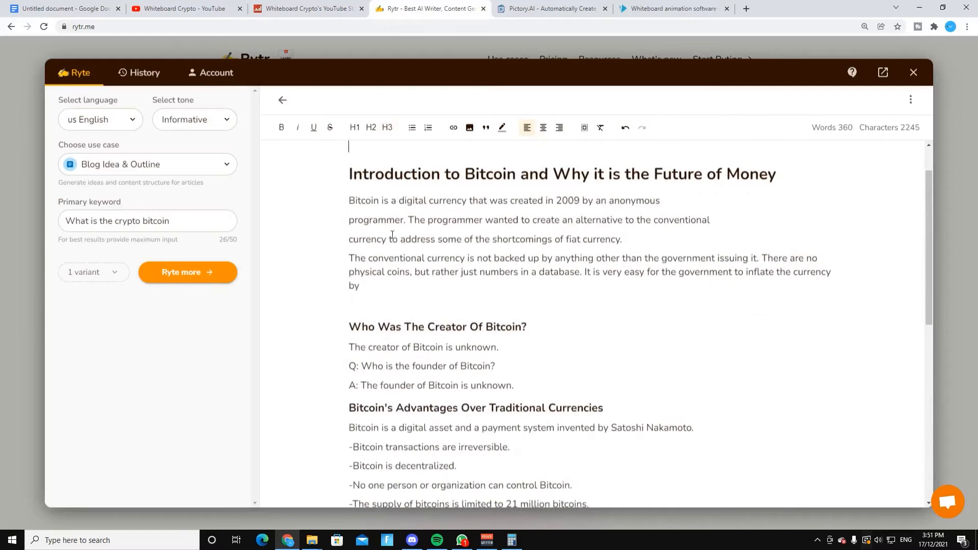
pyautogui.click(343, 177)
pyautogui.scroll(-1, 438, 240)
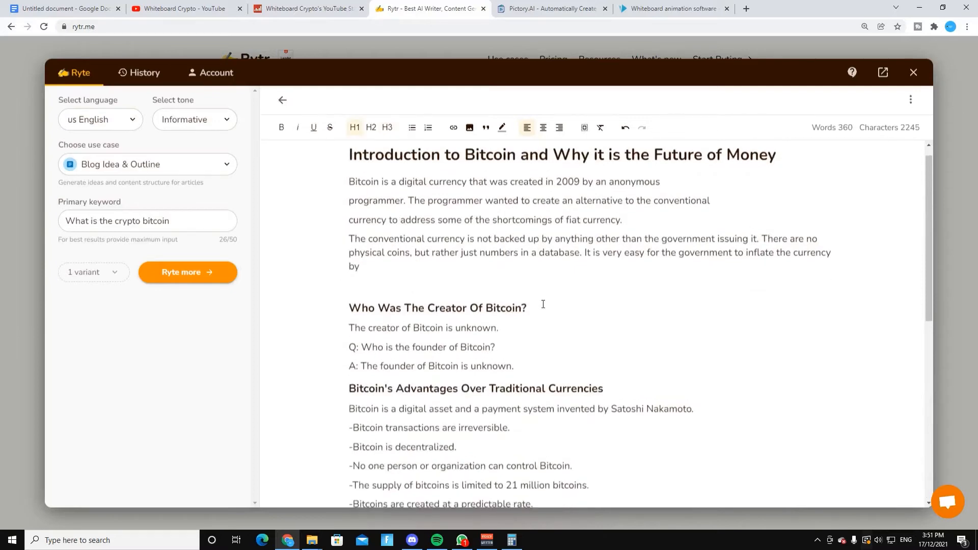
pyautogui.scroll(-3, 554, 304)
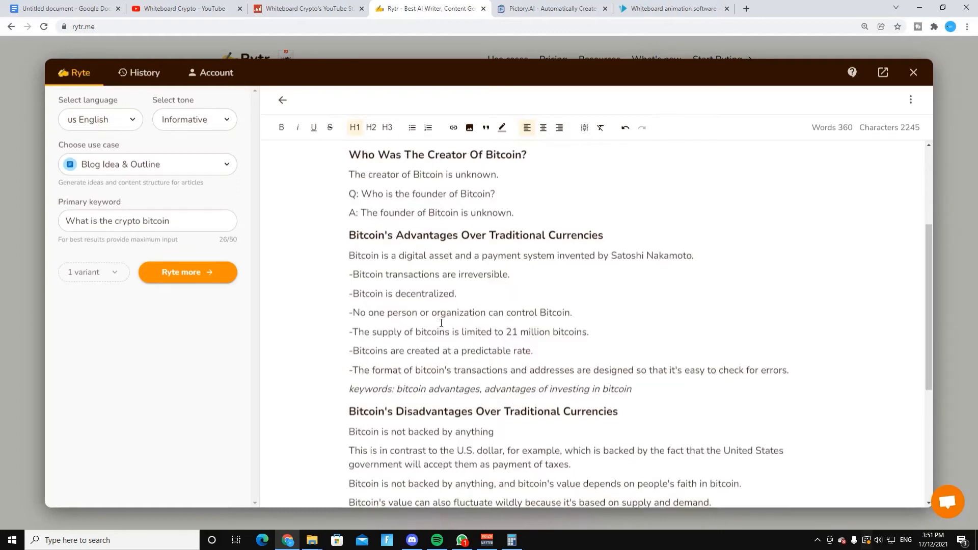
pyautogui.scroll(-5, 441, 323)
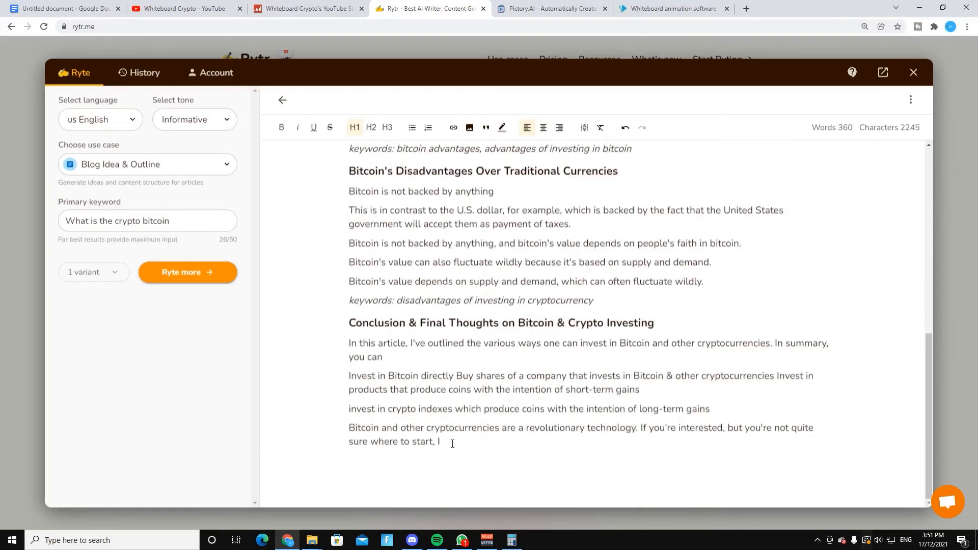
pyautogui.click(457, 452)
pyautogui.scroll(3, 493, 399)
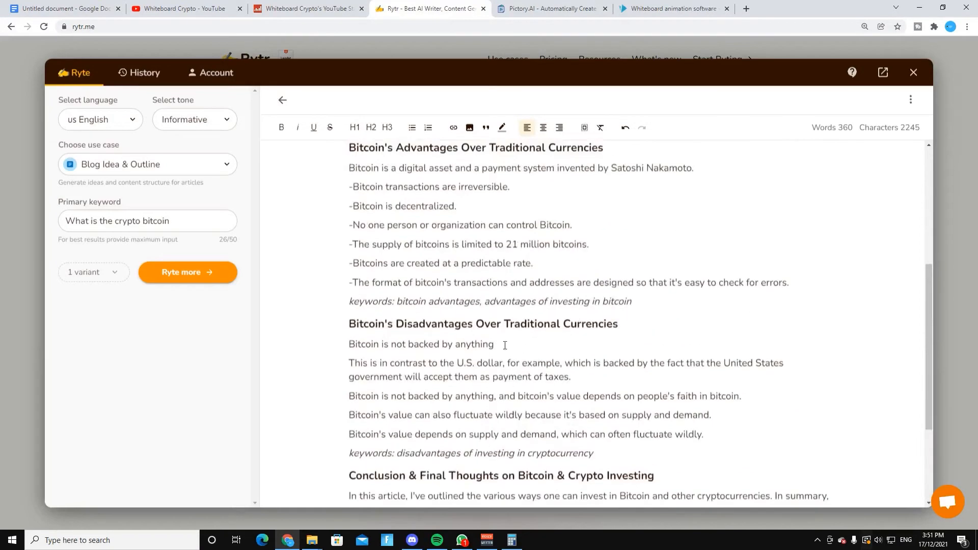
pyautogui.scroll(-4, 502, 417)
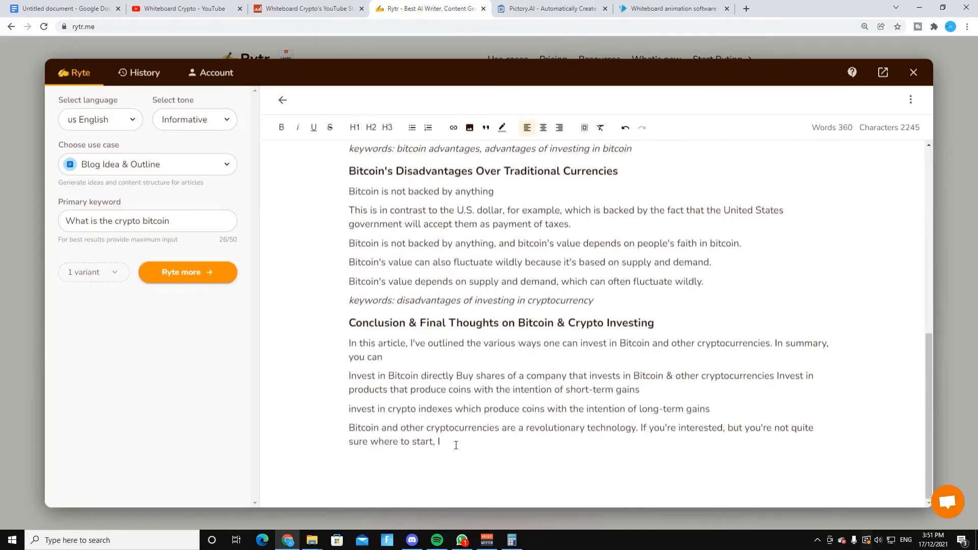
# - Copy the generated Bitcoin script and start a Script to Video project in Pictory
pyautogui.moveTo(458, 445); pyautogui.dragTo(377, 172)
pyautogui.rightClick(376, 172)
pyautogui.click(395, 210)
pyautogui.hotkey('ctrl', 'Tab')
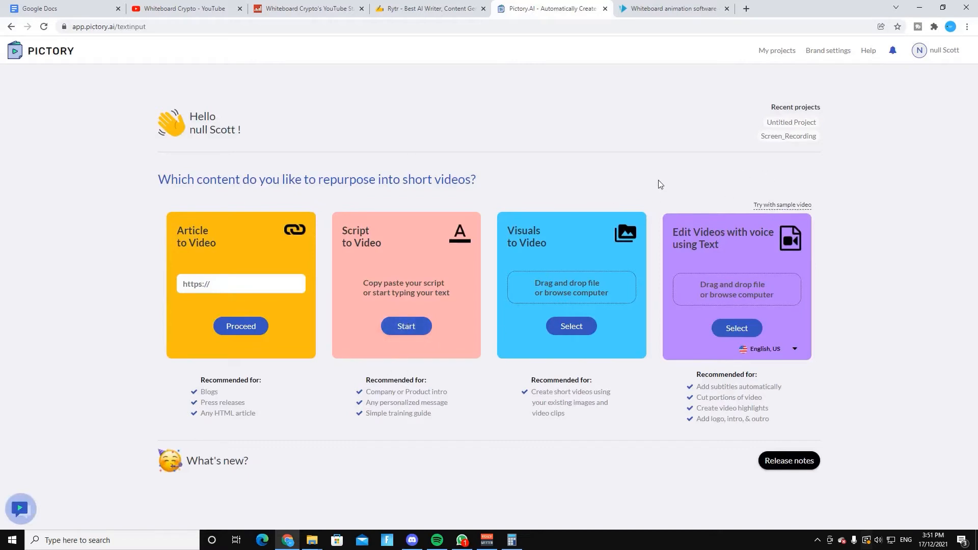
pyautogui.click(410, 325)
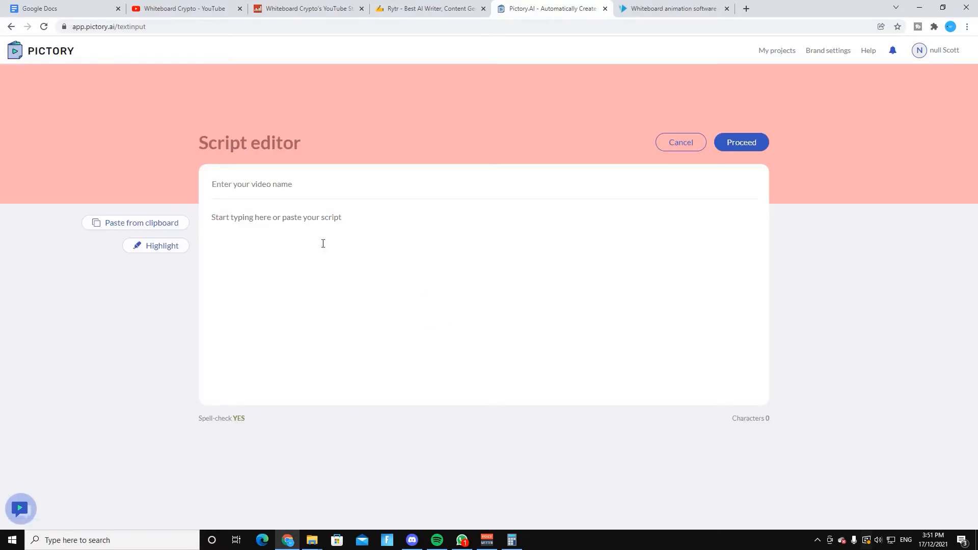
# - Paste the copied Bitcoin script into the script editor and create the storyboard in 16:9 Landscape format
pyautogui.click(275, 231)
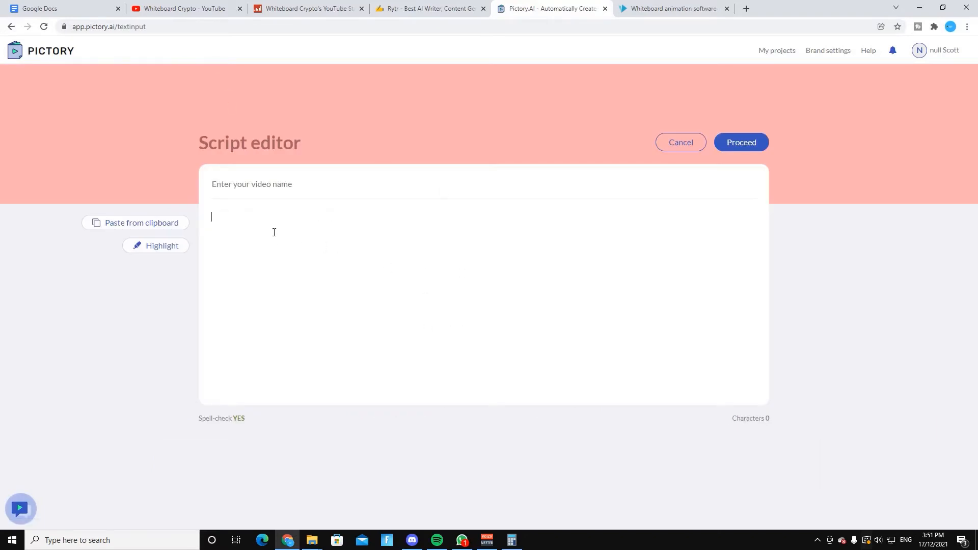
pyautogui.hotkey('ctrl', 'v')
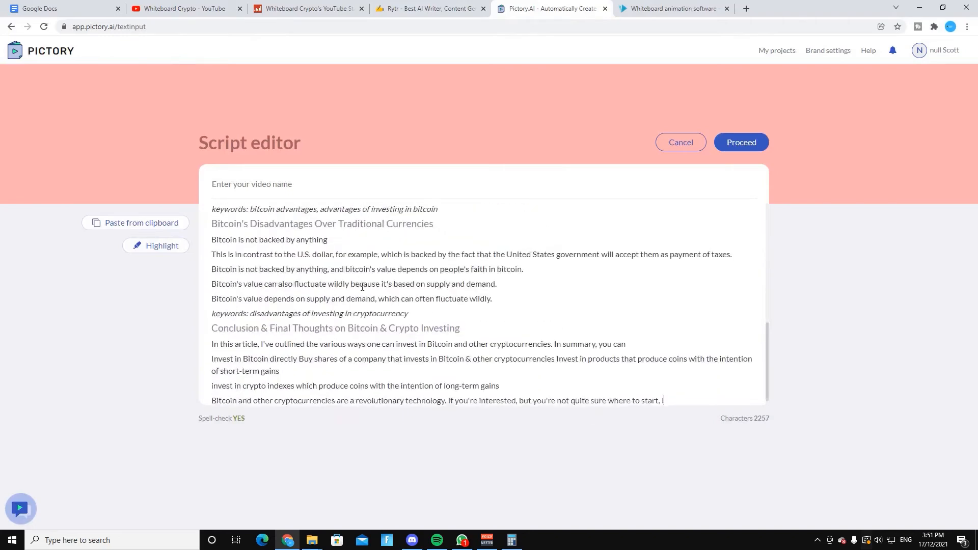
pyautogui.click(741, 142)
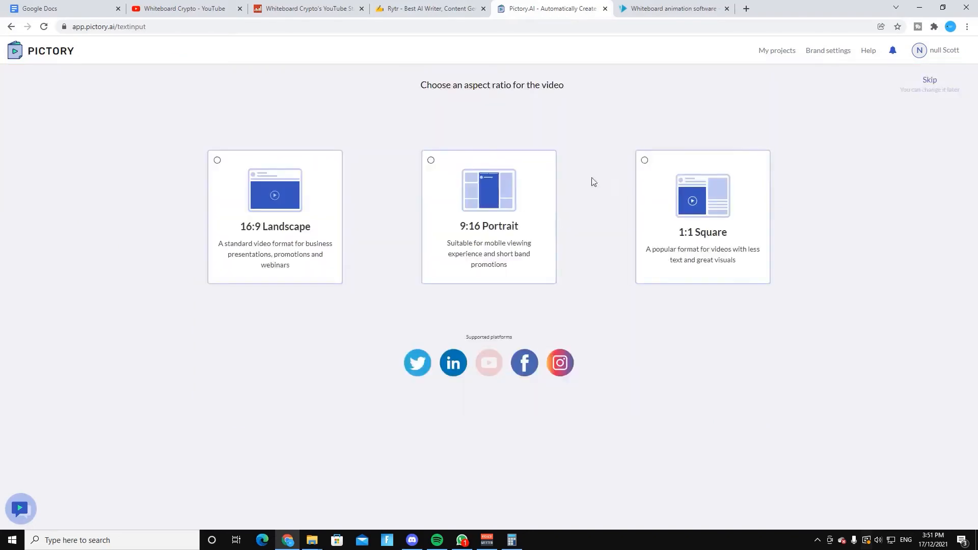
pyautogui.click(286, 232)
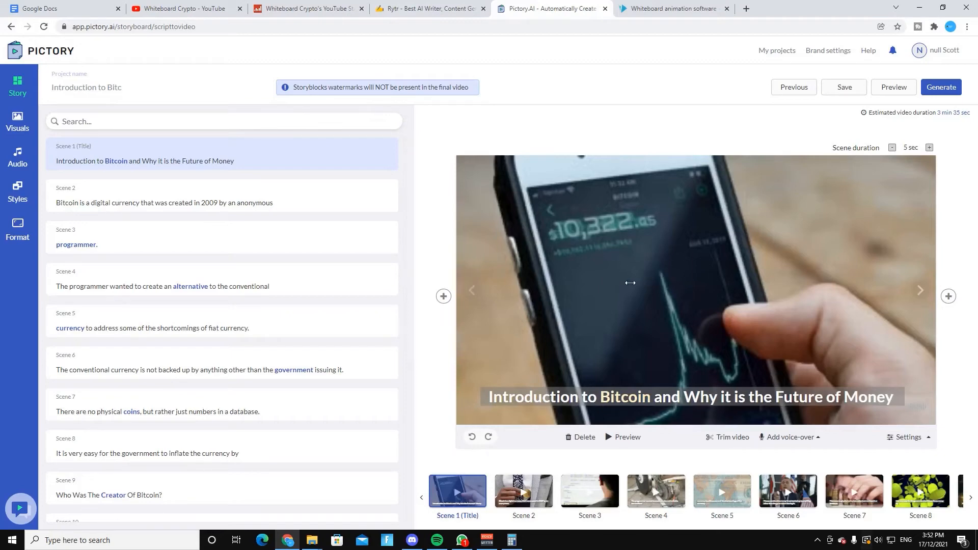
# - Open scene 2 and shift its caption text slightly within the video frame
pyautogui.click(523, 496)
pyautogui.moveTo(537, 386); pyautogui.dragTo(538, 382)
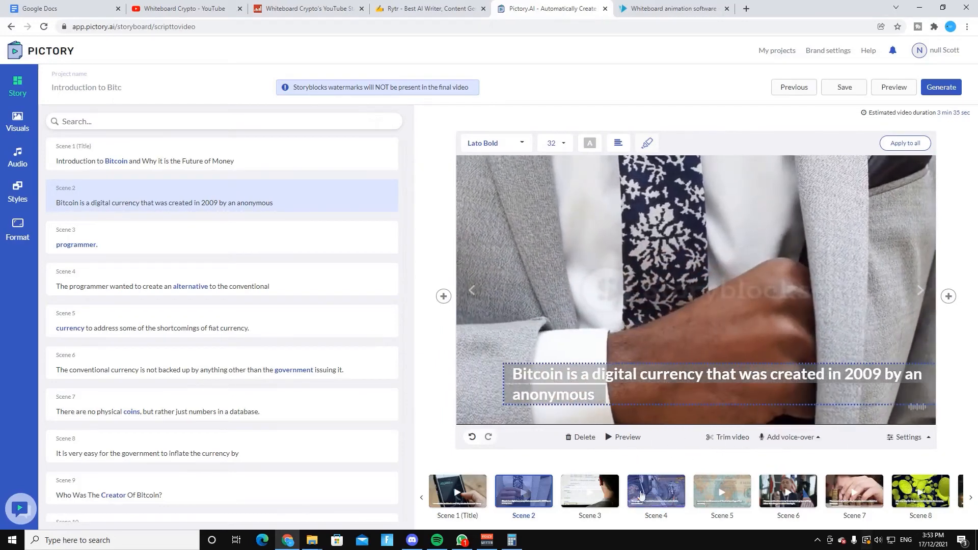
# - Search the background music library for "chill" and apply the track "Just Wanna Chill"
pyautogui.click(18, 158)
pyautogui.click(365, 124)
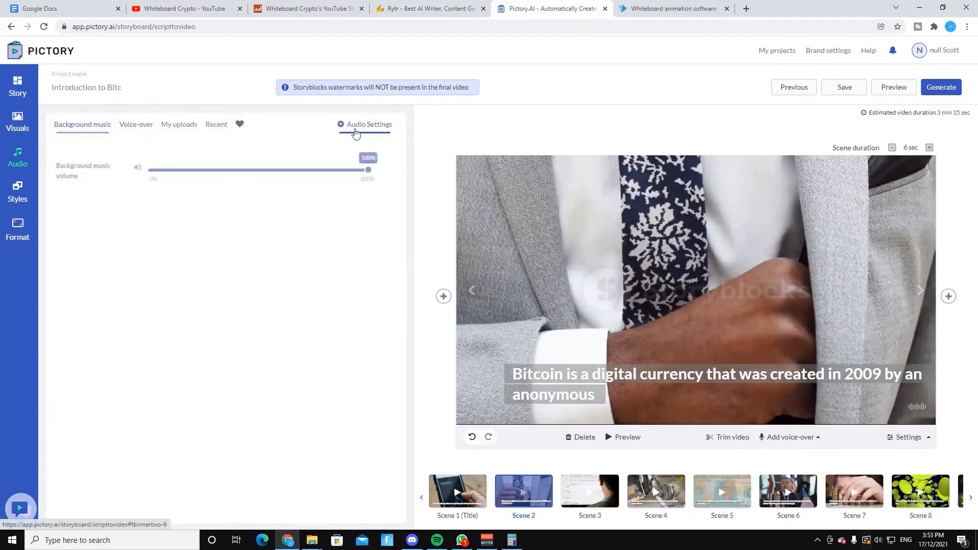
pyautogui.click(65, 126)
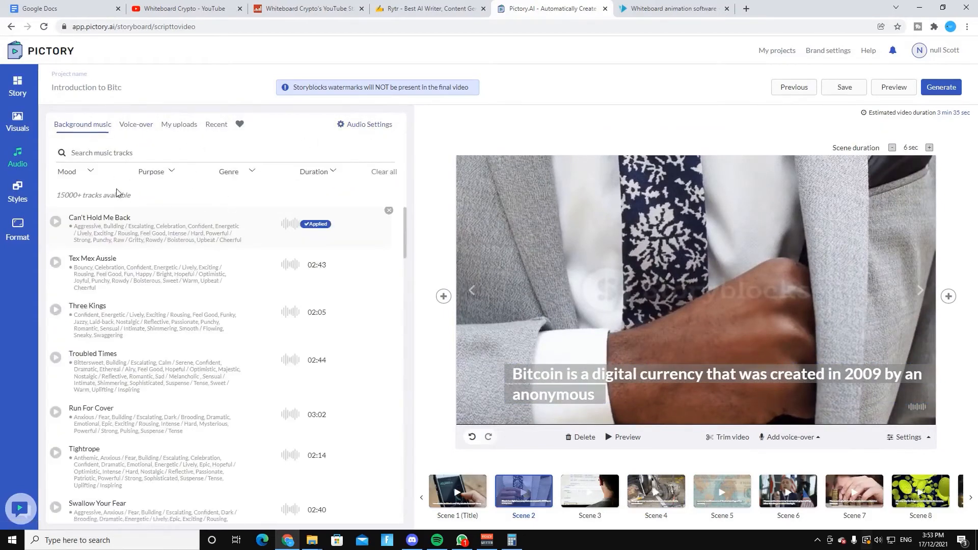
pyautogui.click(110, 156)
pyautogui.write('chill')
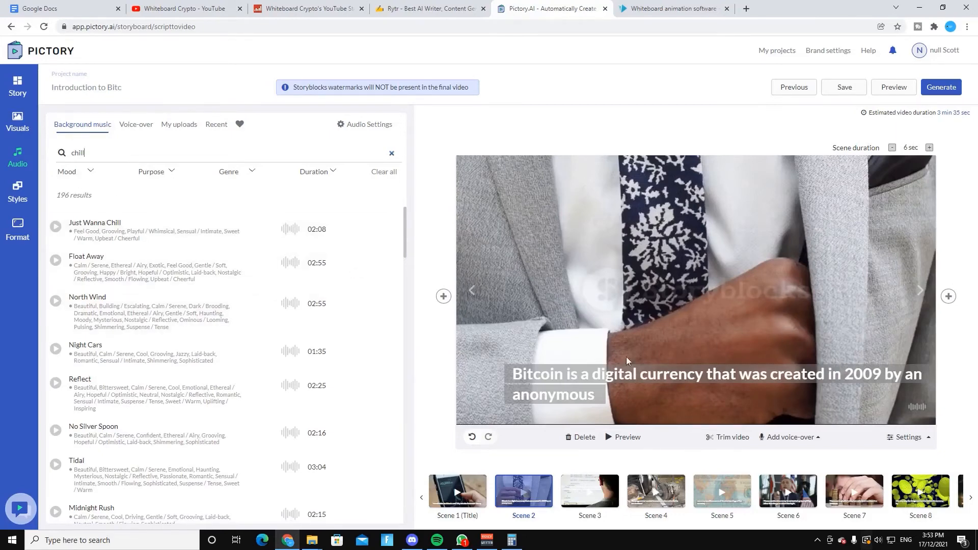
pyautogui.moveTo(77, 224)
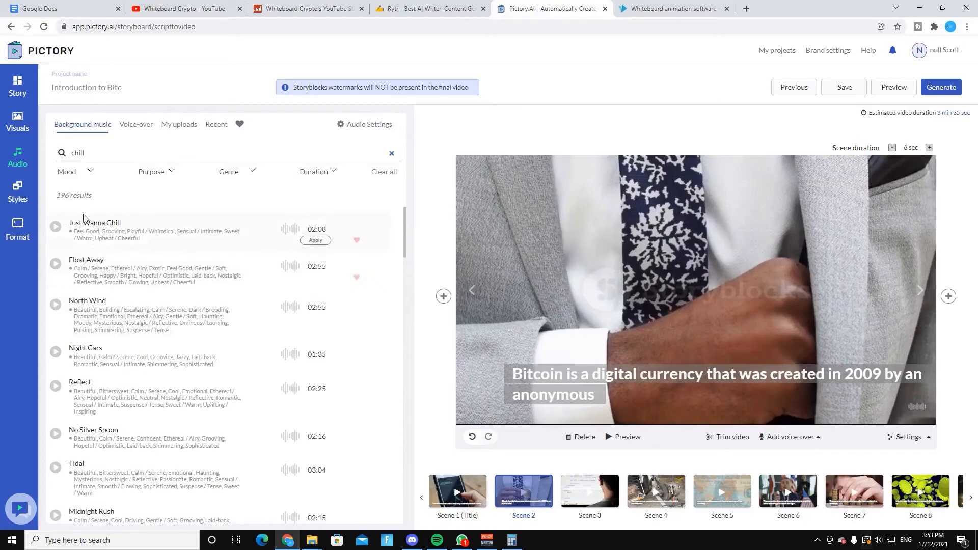
pyautogui.click(322, 243)
# - Set the background music volume to 2%
pyautogui.click(374, 124)
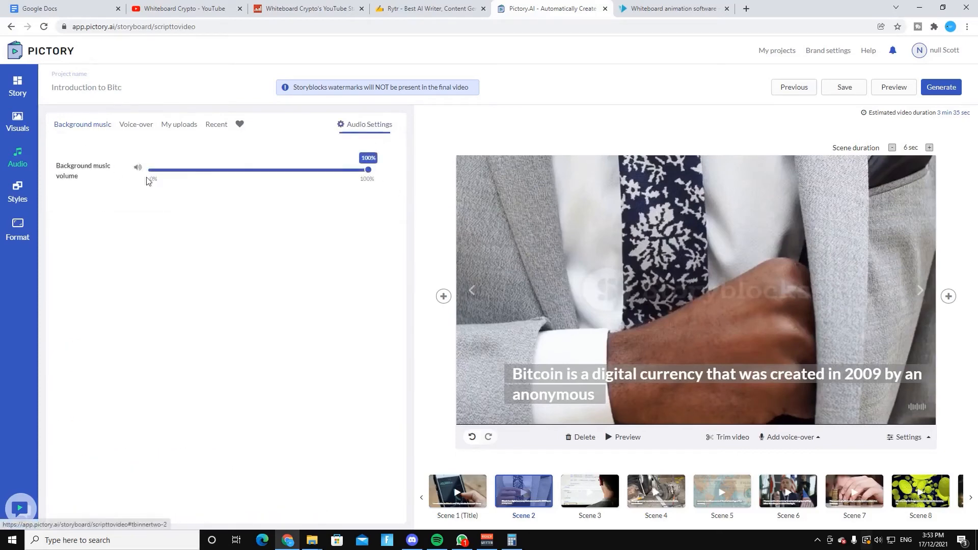
pyautogui.click(160, 173)
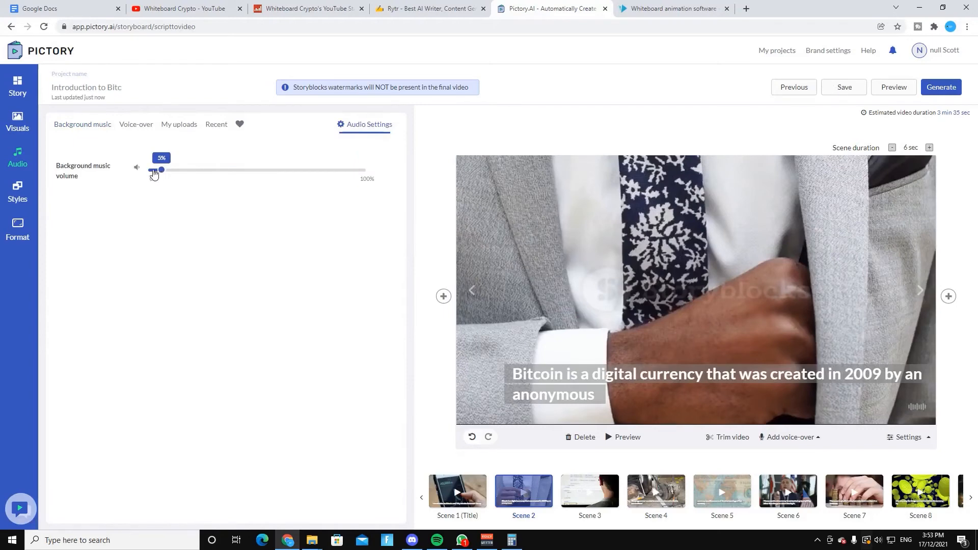
pyautogui.click(151, 174)
# - Hide the caption text, apply the Hide text and Background music settings to all scenes, and check scenes 3 to 6
pyautogui.click(905, 436)
pyautogui.moveTo(908, 439)
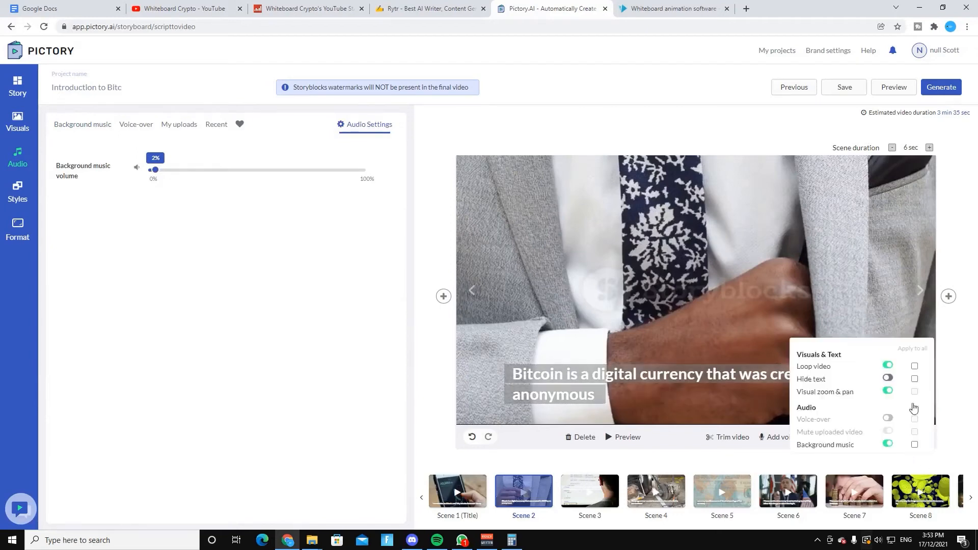
pyautogui.click(889, 379)
pyautogui.moveTo(905, 444)
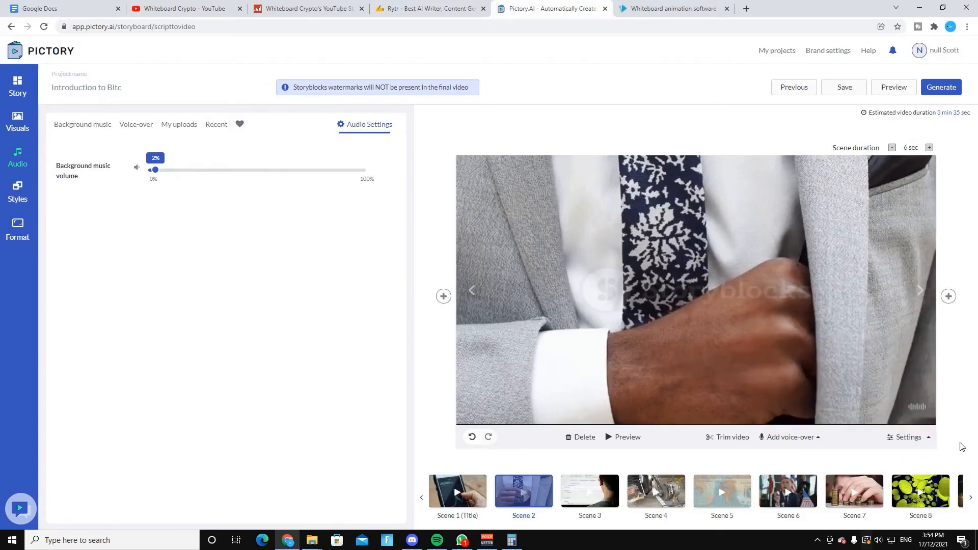
pyautogui.click(590, 497)
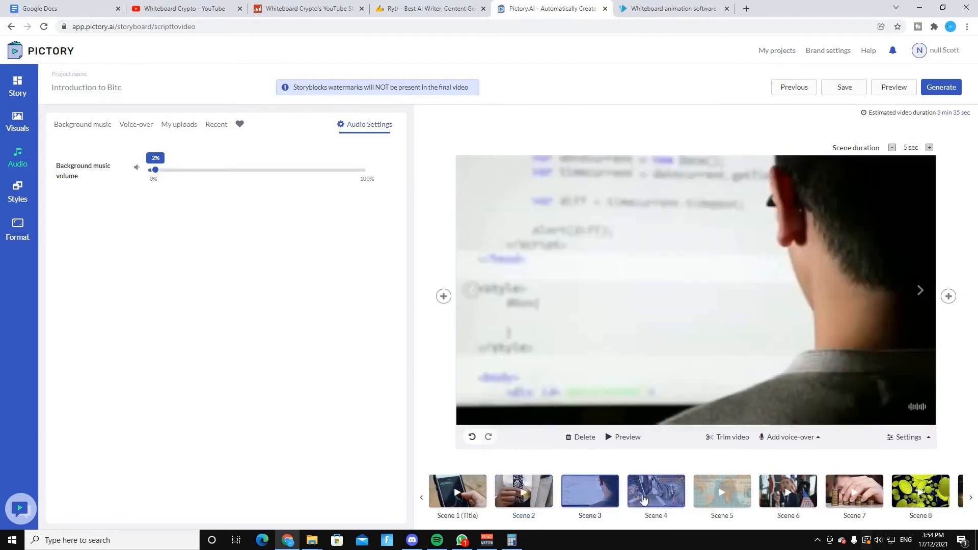
pyautogui.click(656, 498)
pyautogui.click(722, 499)
pyautogui.click(769, 503)
# - Return to scene 4 and show its caption text again
pyautogui.click(656, 491)
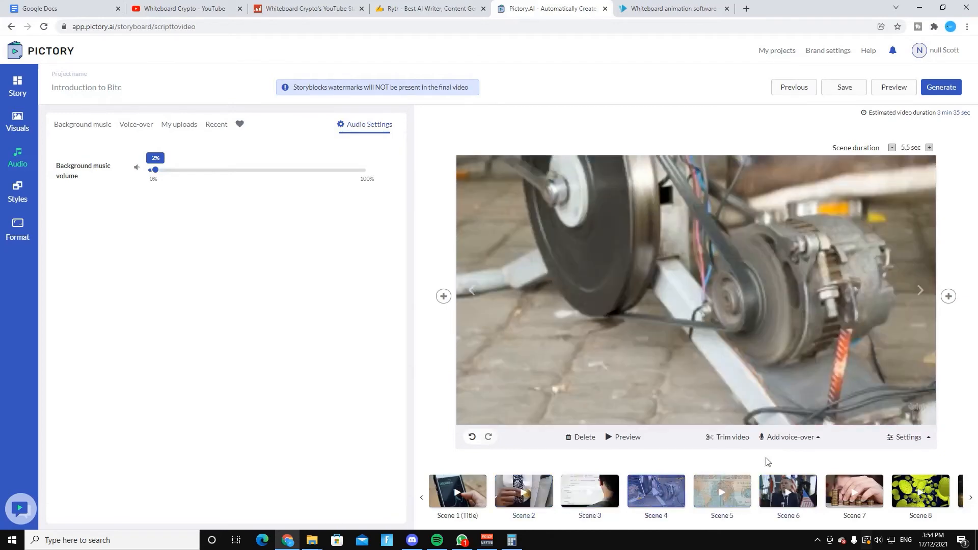
pyautogui.moveTo(910, 433)
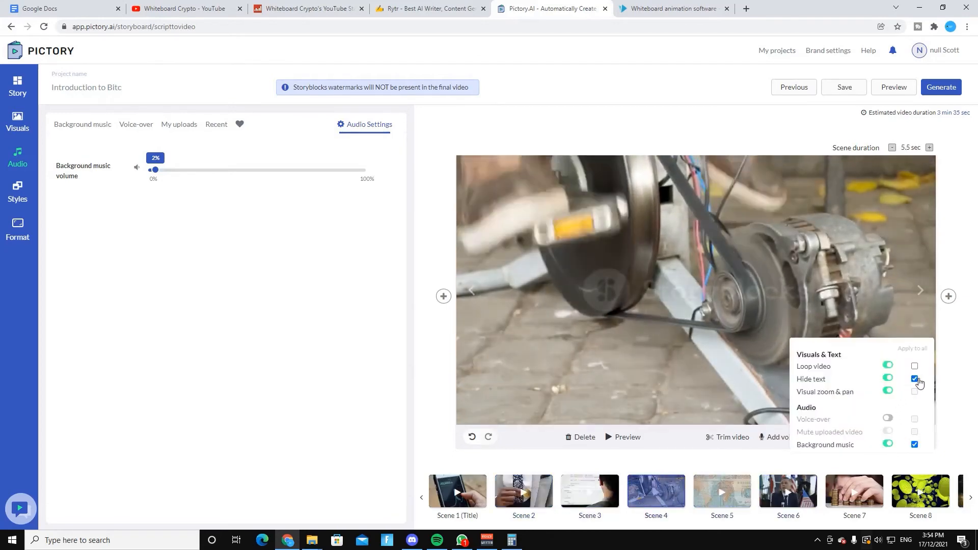
pyautogui.click(914, 379)
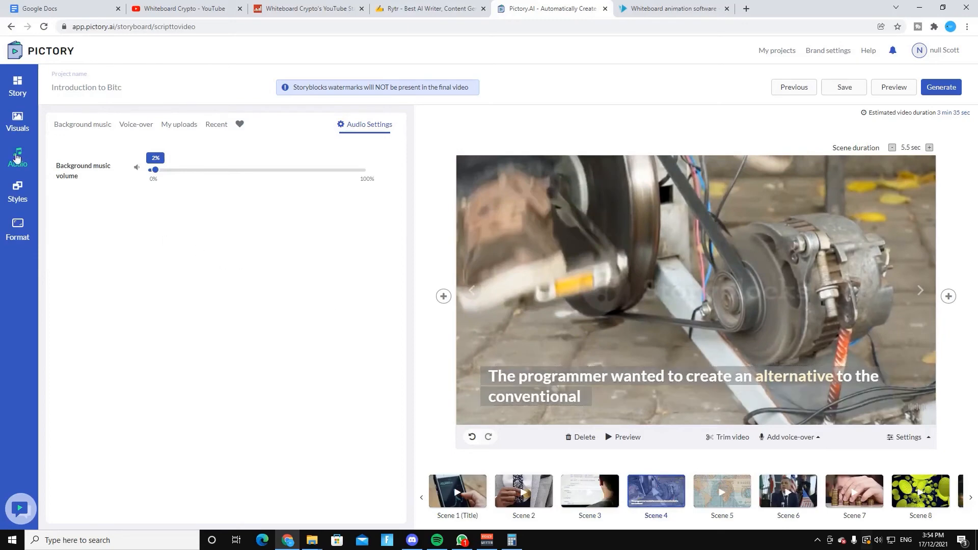
# - Search the visuals library for "programmer" and replace scene 4's clip with the one of code on a laptop screen
pyautogui.click(17, 123)
pyautogui.write('programmer')
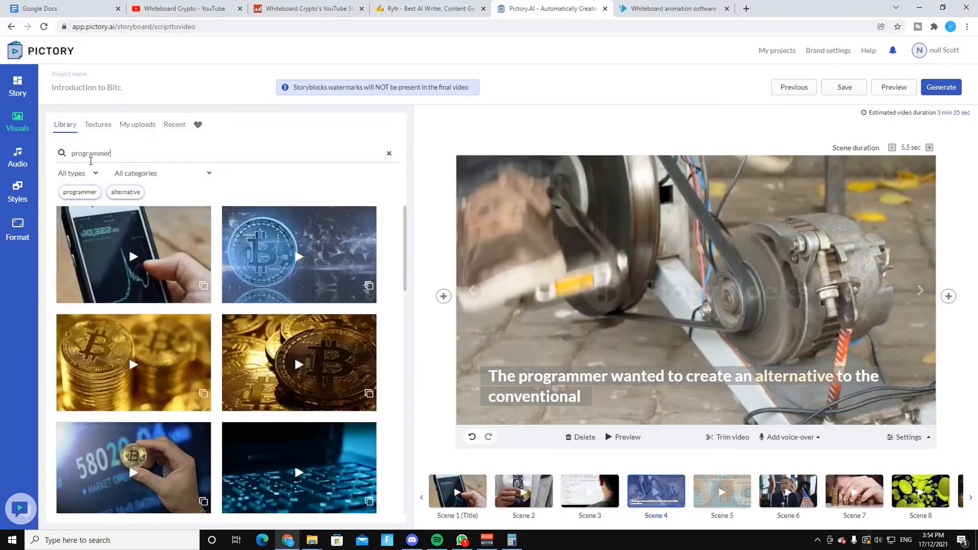
pyautogui.press('Return')
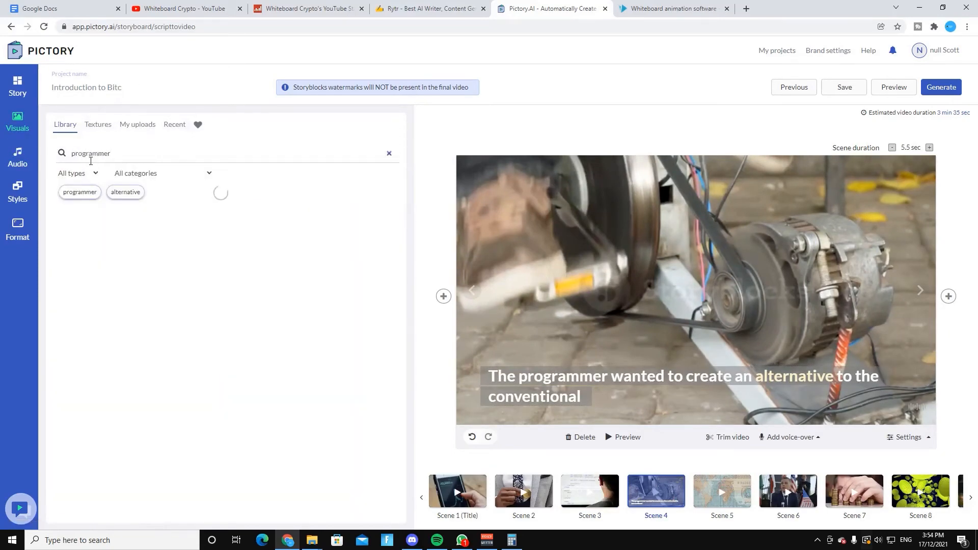
pyautogui.click(301, 269)
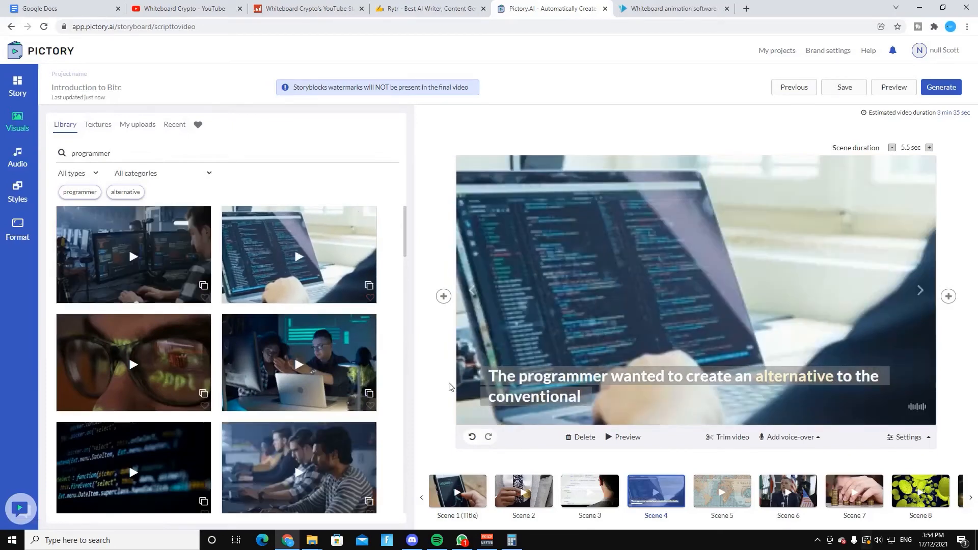
# - Look at scenes 5 and 7 and review the available style themes and video format options
pyautogui.click(721, 507)
pyautogui.click(883, 507)
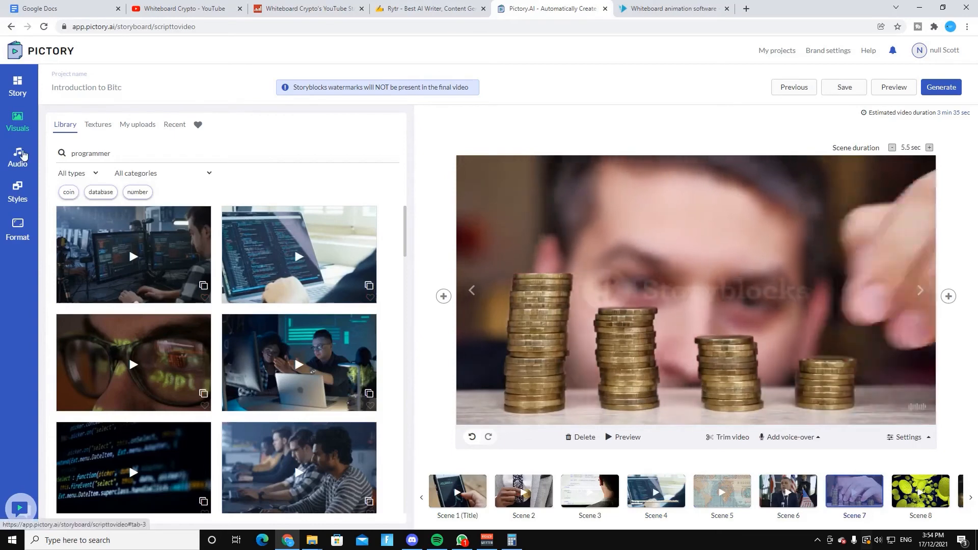
pyautogui.click(18, 199)
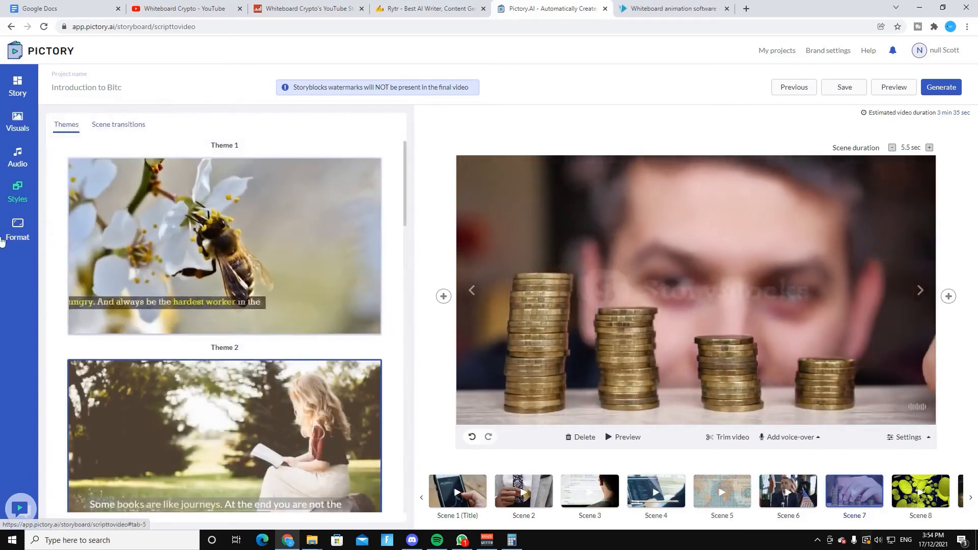
pyautogui.click(17, 229)
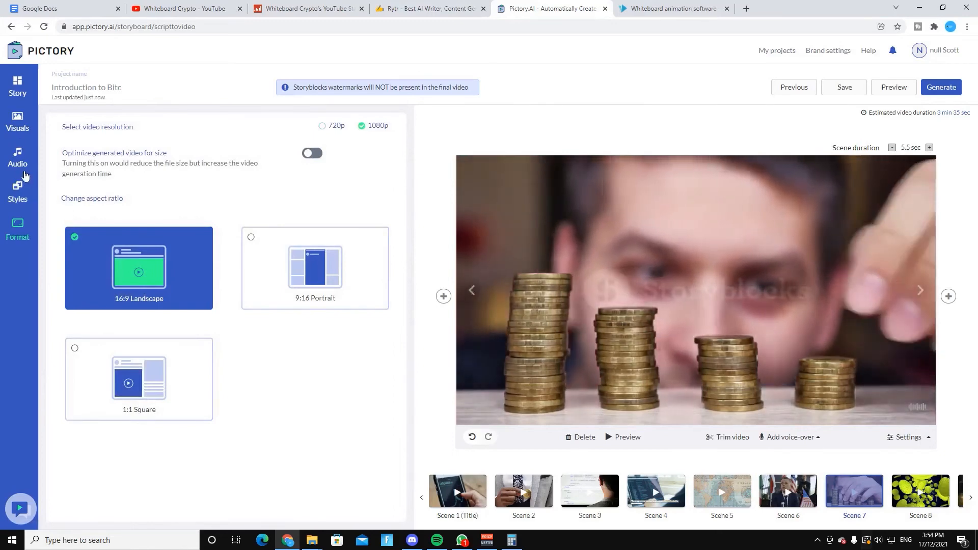
# - Compare the built-in voices with uploaded voice-overs, apply the US English voice "Matthew, male", and preview scene 7
pyautogui.click(17, 157)
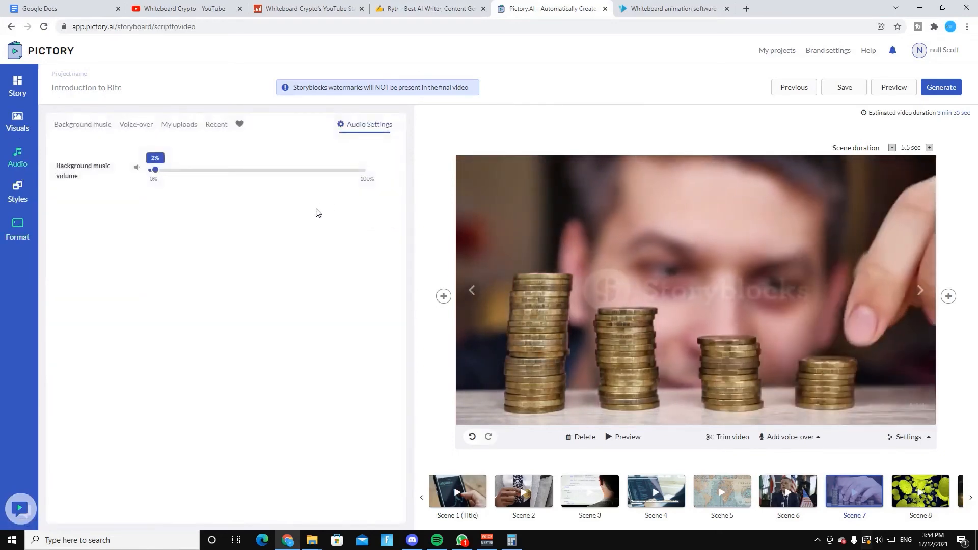
pyautogui.click(132, 127)
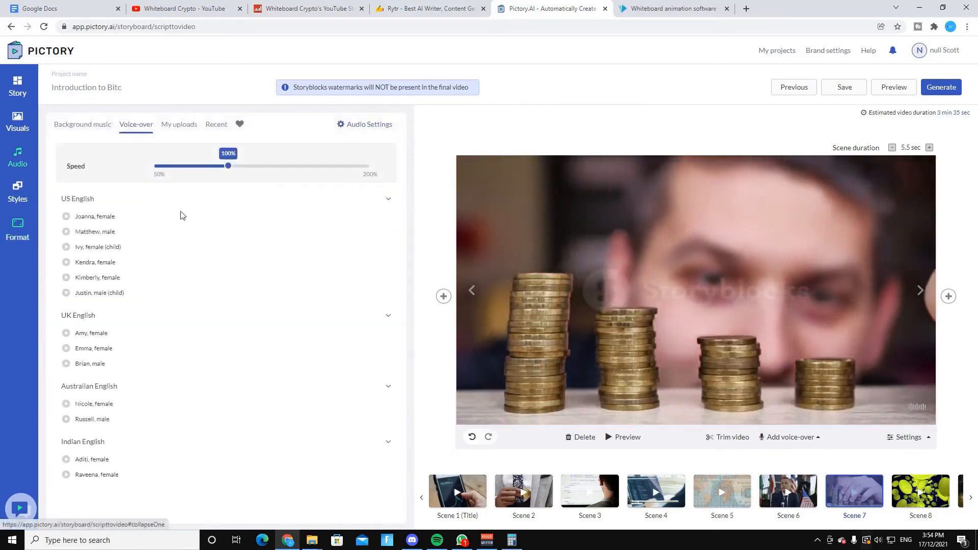
pyautogui.click(174, 126)
pyautogui.click(128, 126)
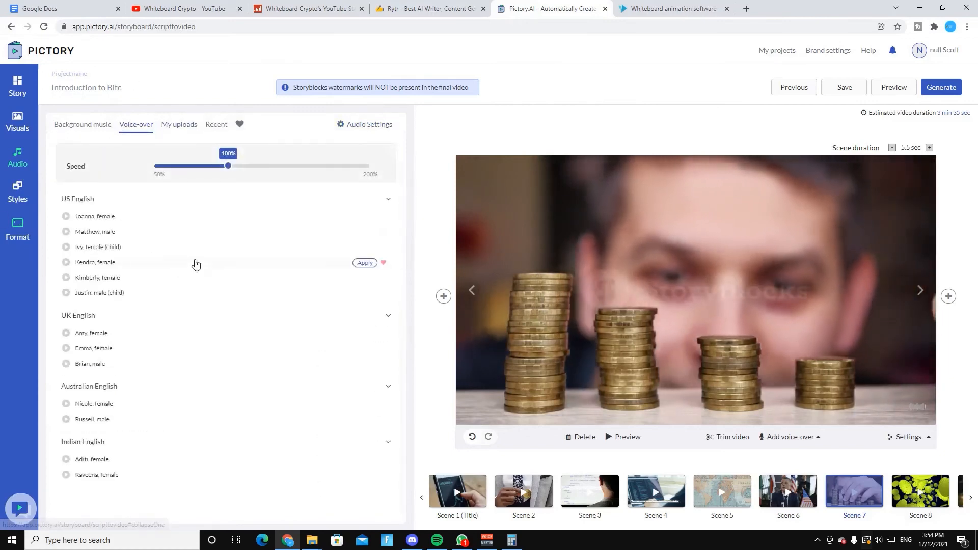
pyautogui.click(179, 125)
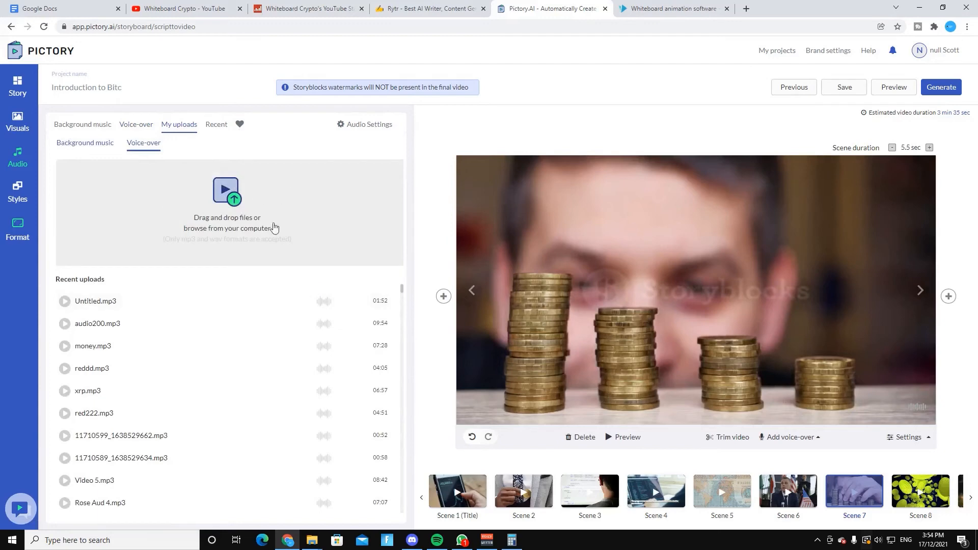
pyautogui.click(136, 124)
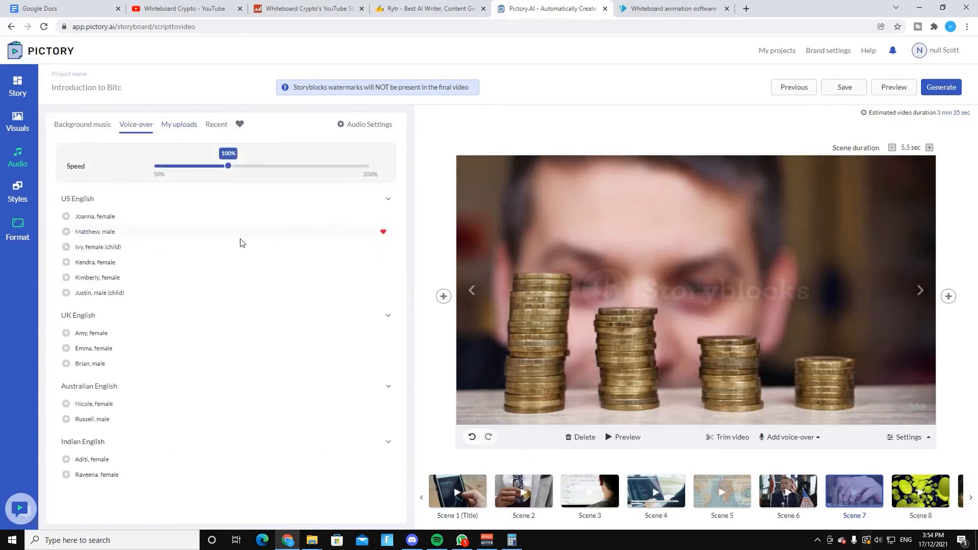
pyautogui.moveTo(266, 233)
pyautogui.click(364, 232)
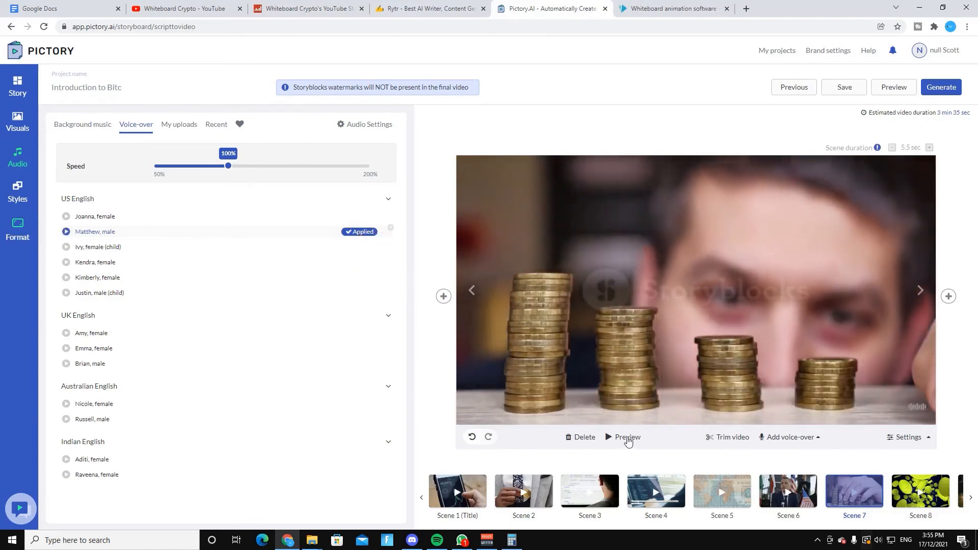
pyautogui.click(628, 438)
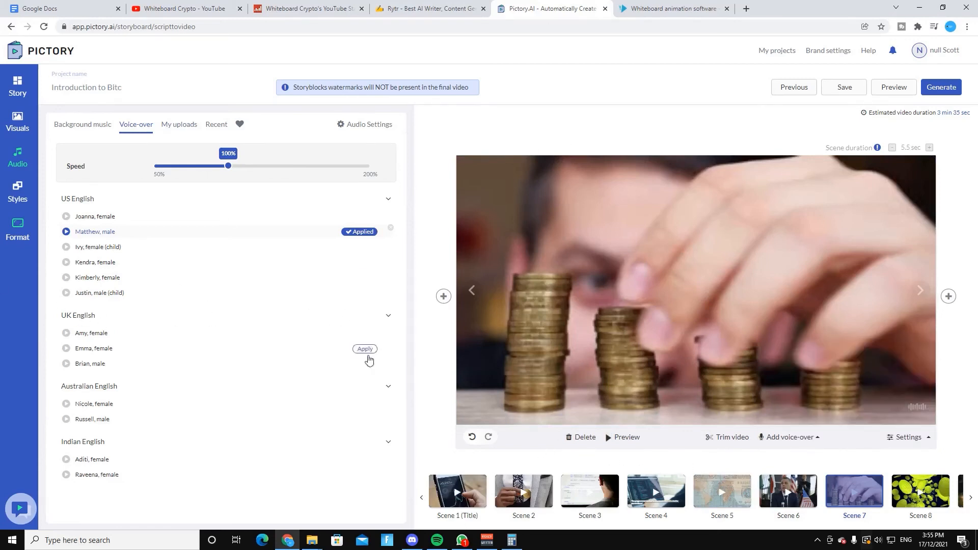
# - Check the resolution and aspect ratio settings, and generate the project as a video
pyautogui.click(18, 229)
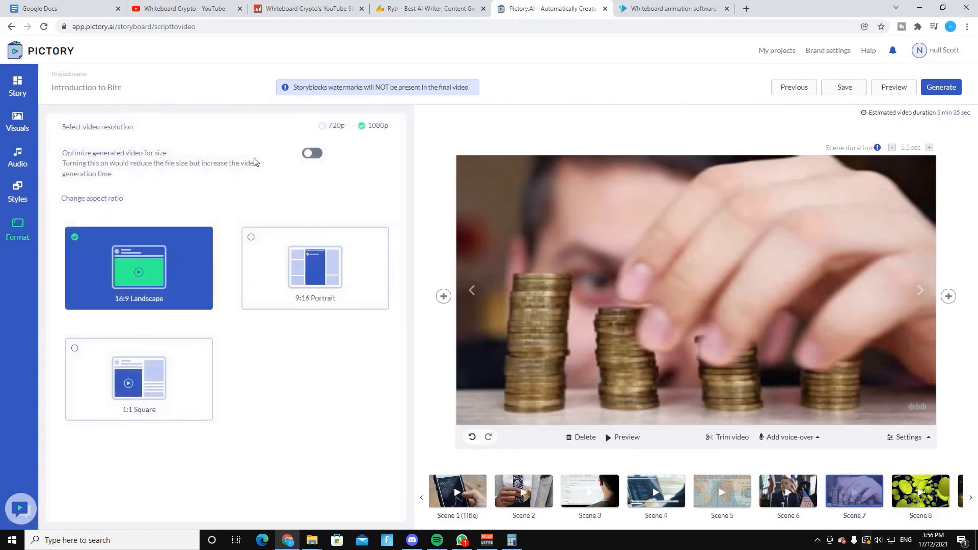
pyautogui.click(941, 87)
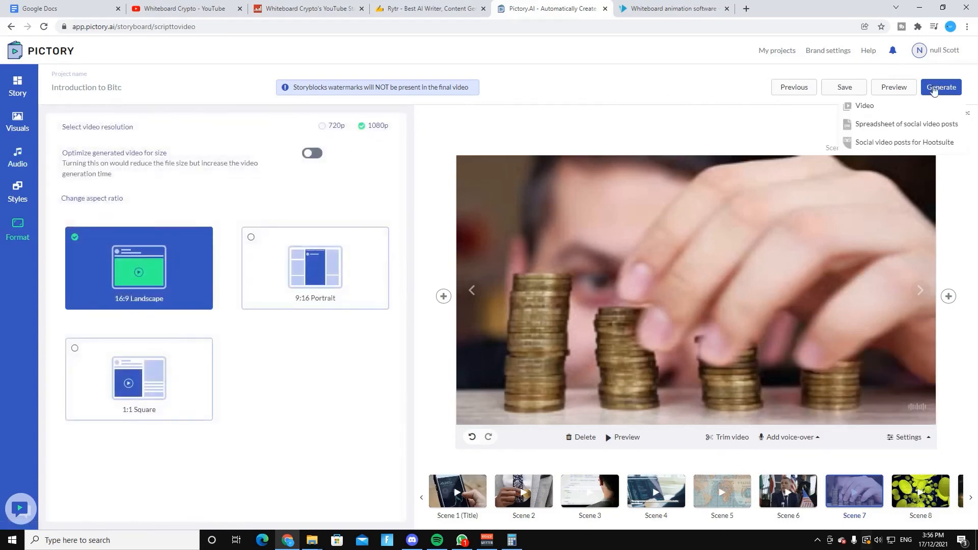
pyautogui.click(866, 104)
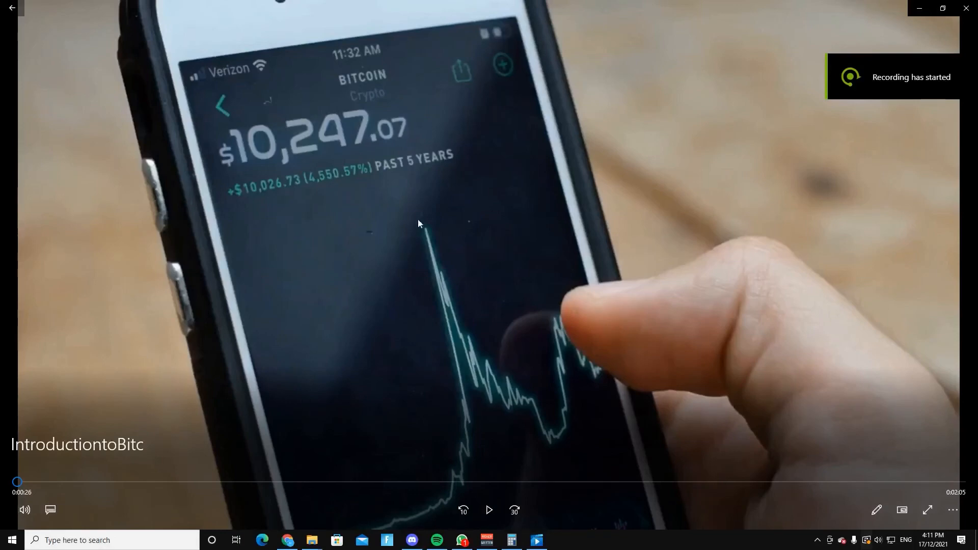
# - Play the finished IntroductiontoBitc video in the media player and skip ahead to its middle and a later section
pyautogui.click(489, 510)
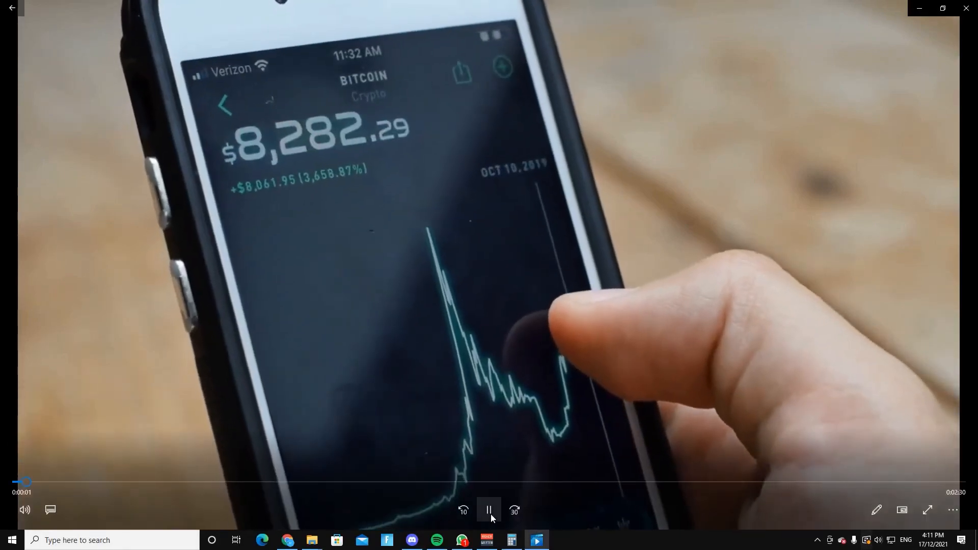
pyautogui.click(503, 483)
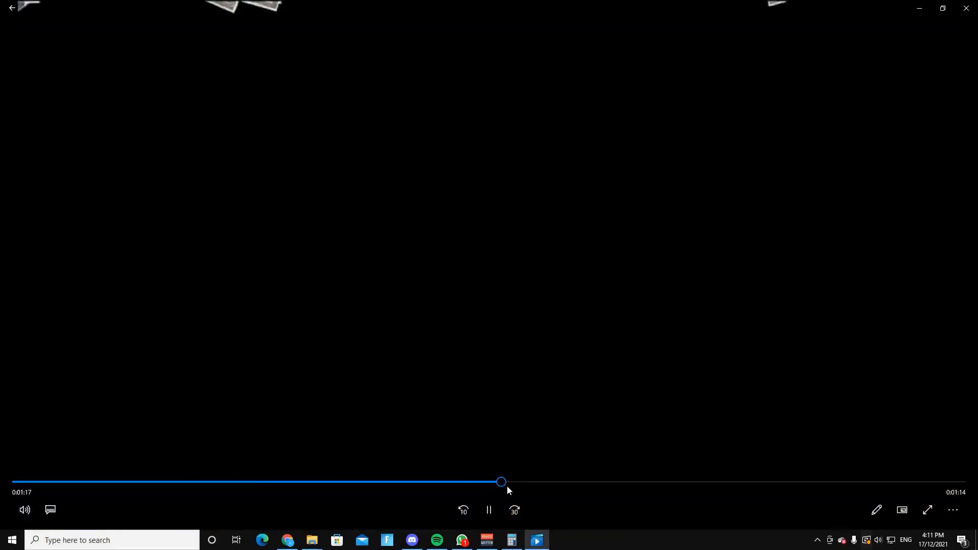
pyautogui.click(489, 510)
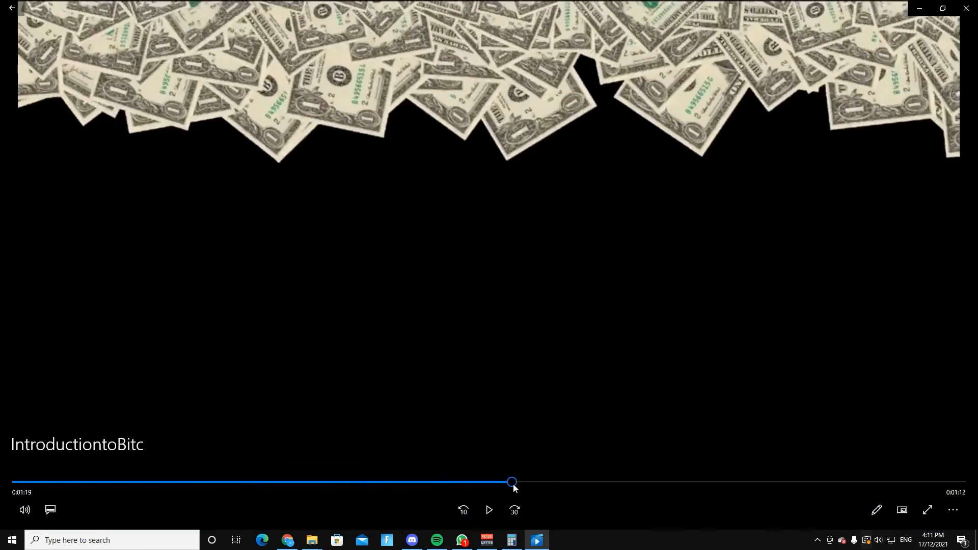
pyautogui.moveTo(518, 483); pyautogui.dragTo(835, 492)
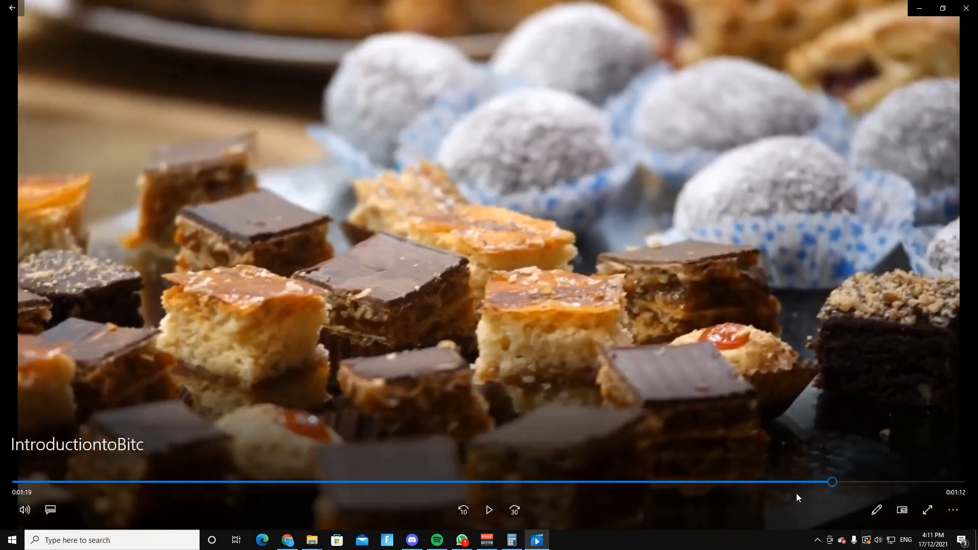